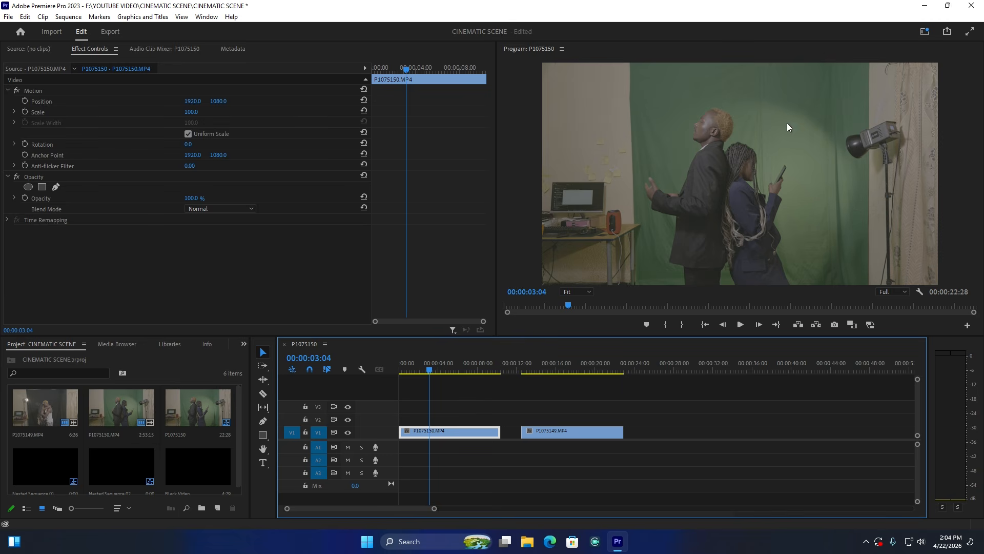
Switch to the Color workspace and apply the U-SONY-S-LOG3-V4-LTR.cube file as the input LUT on the P1075150.MP4 clip.
click(925, 32)
click(839, 131)
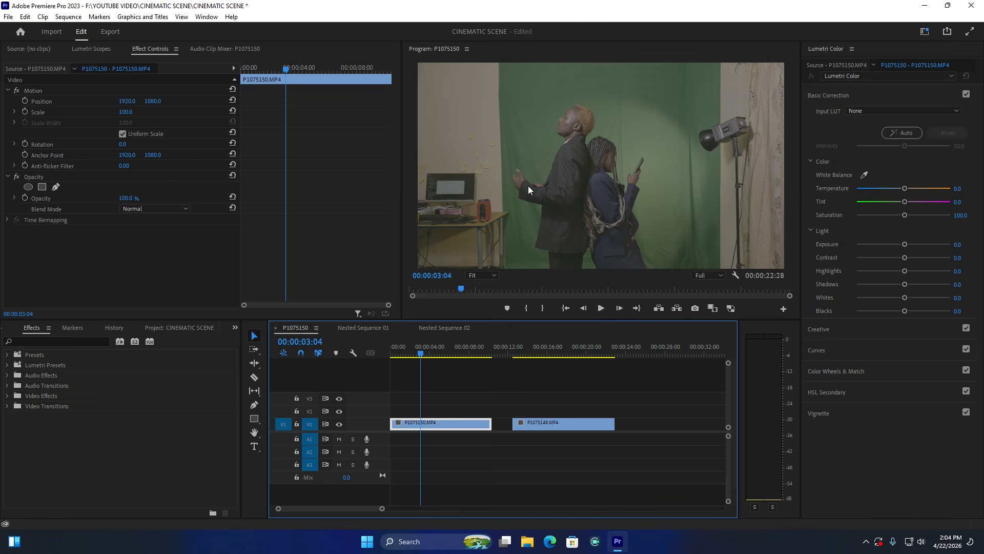
click(864, 111)
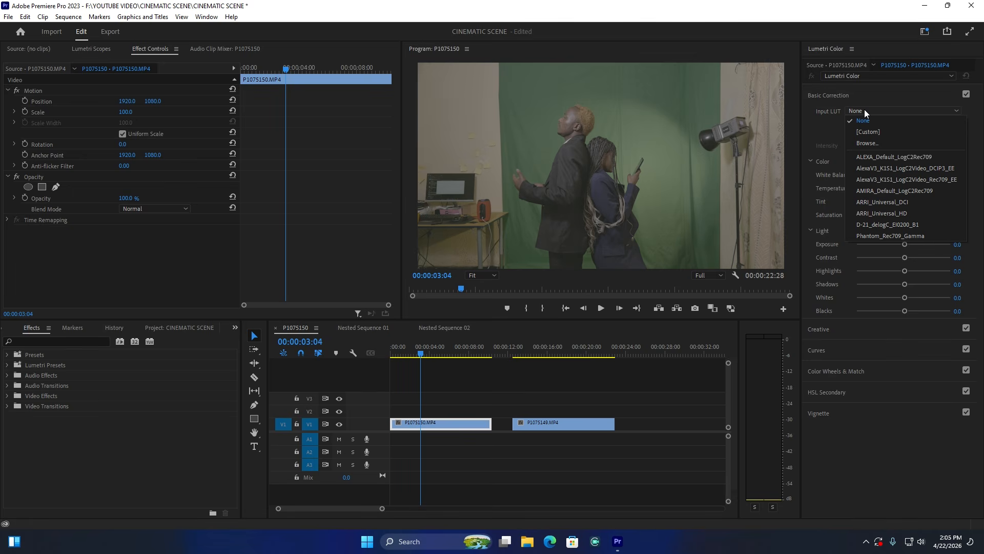
click(872, 142)
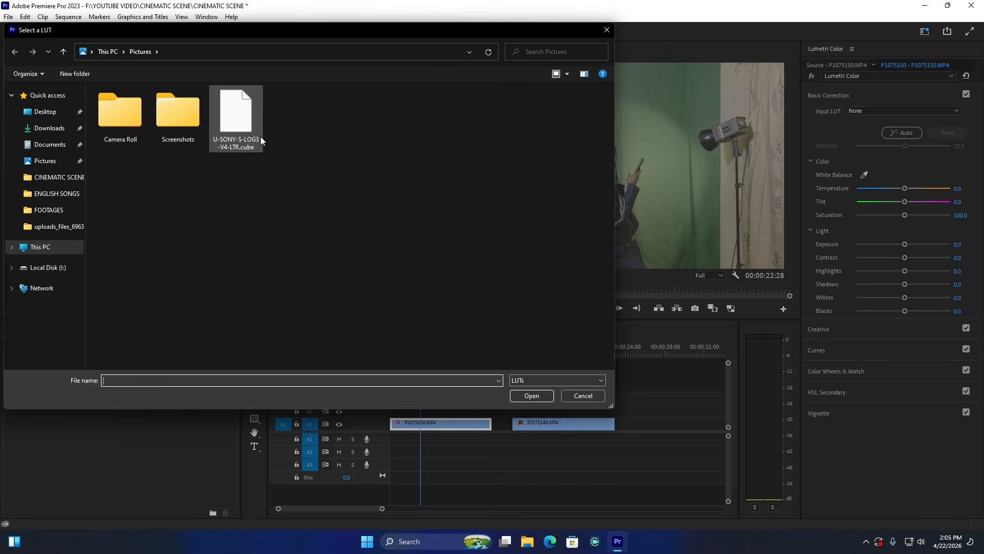
double_click(241, 123)
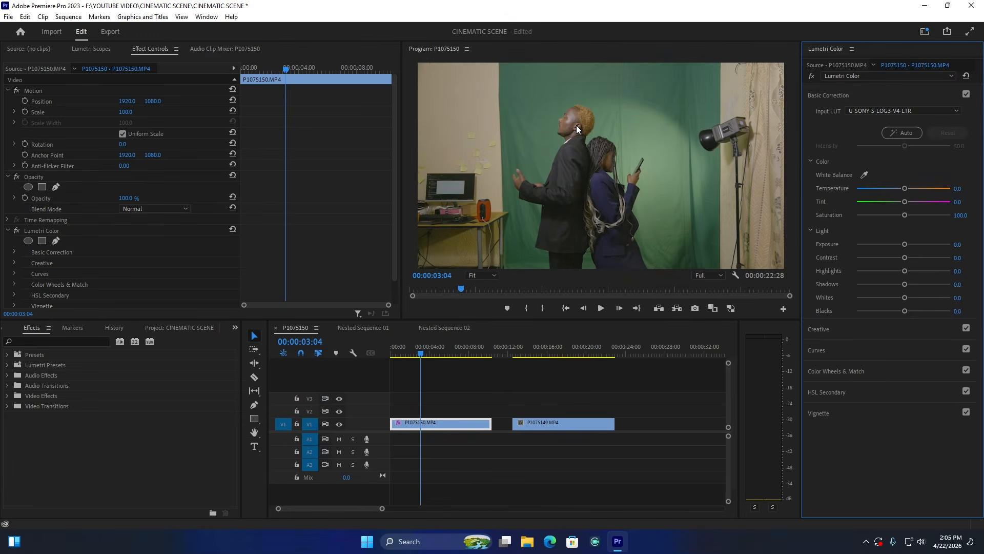
At 00:00:05:19, draw a closed free-form opacity mask around the couple and green backdrop, excluding the desk and studio light.
mouse_move(433, 354)
mouse_down()
mouse_move(443, 355)
mouse_move(422, 358)
mouse_move(447, 361)
mouse_up()
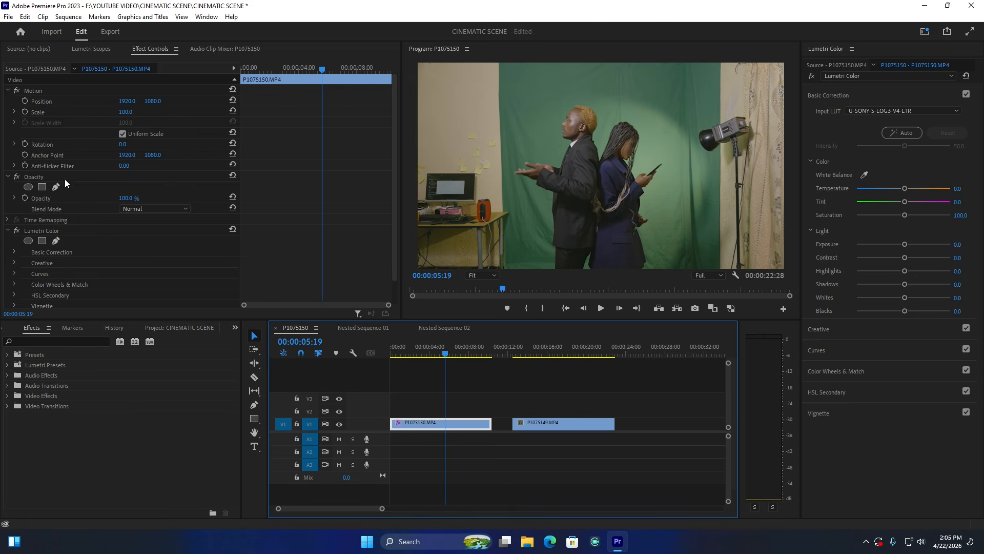
click(40, 178)
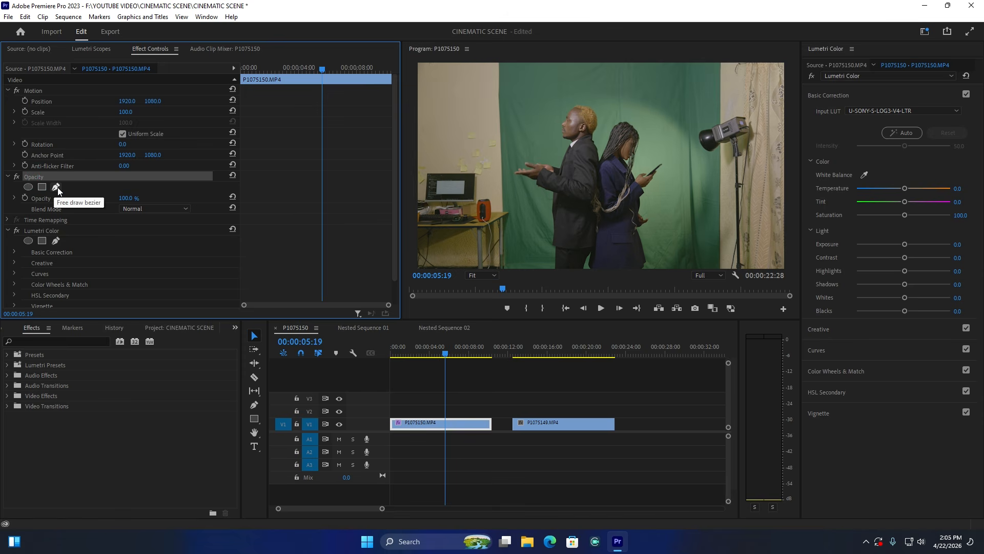
click(58, 187)
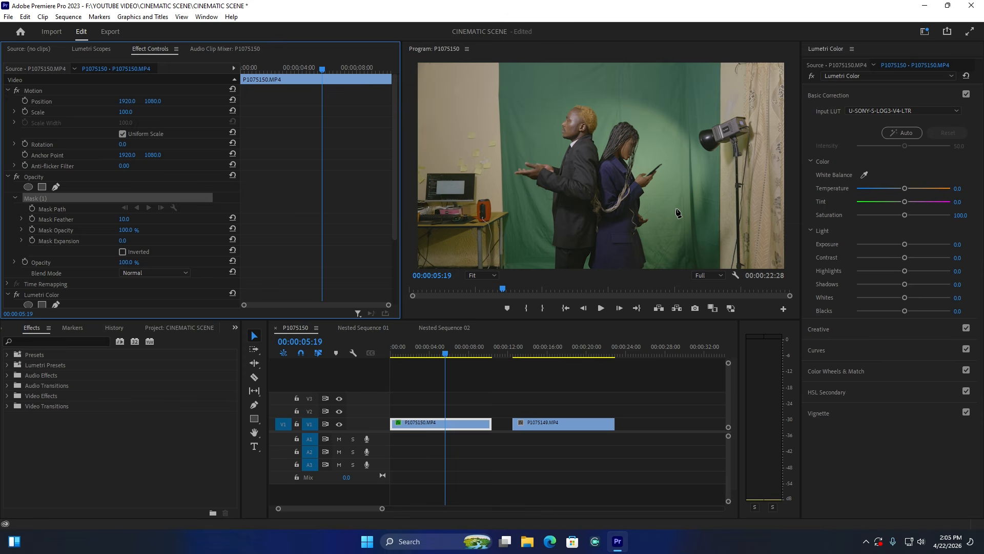
click(499, 67)
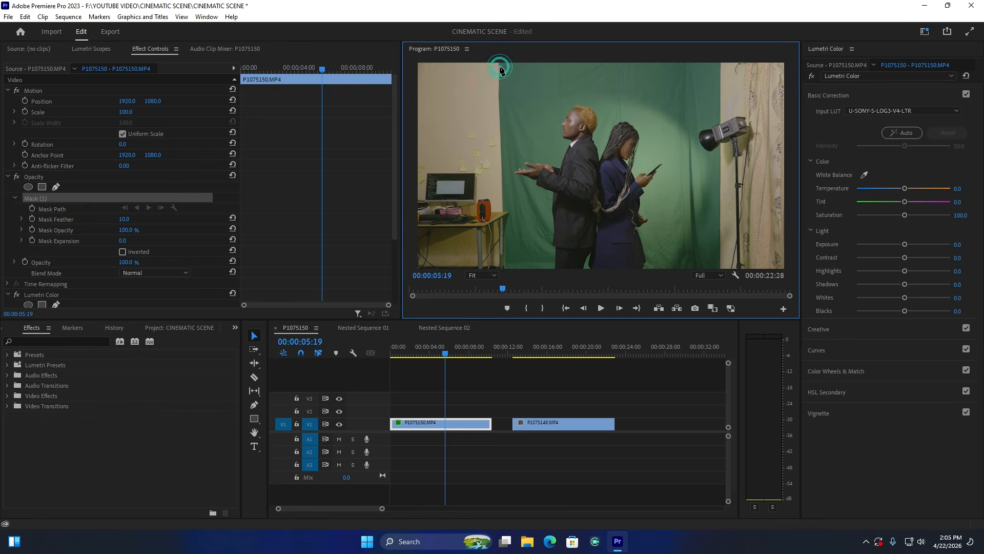
click(715, 71)
click(689, 215)
click(684, 261)
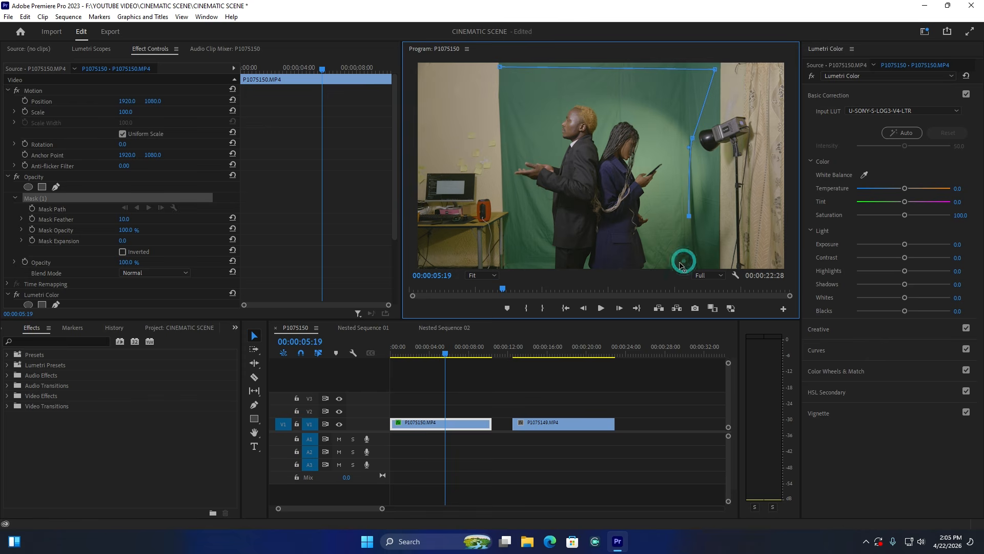
click(658, 269)
click(523, 267)
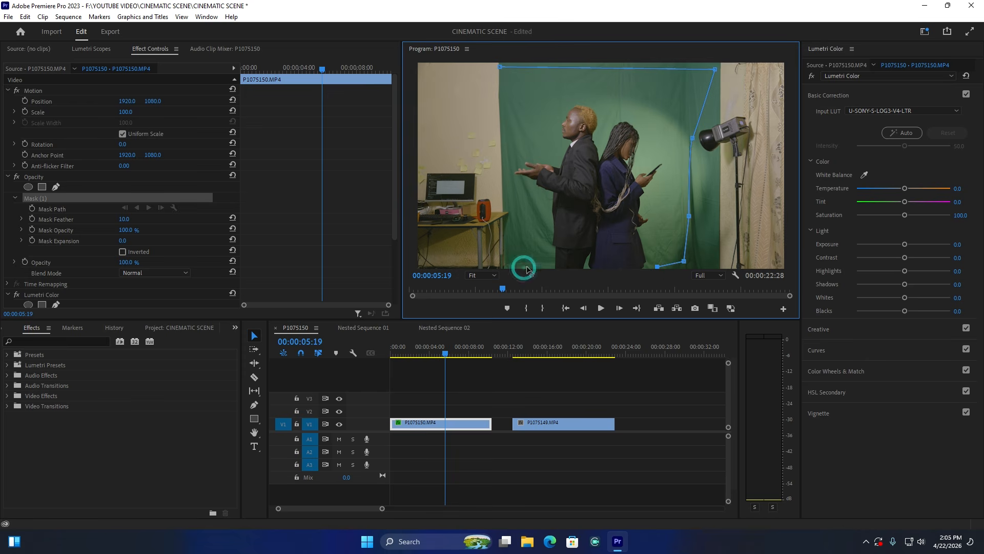
drag(658, 266, 658, 273)
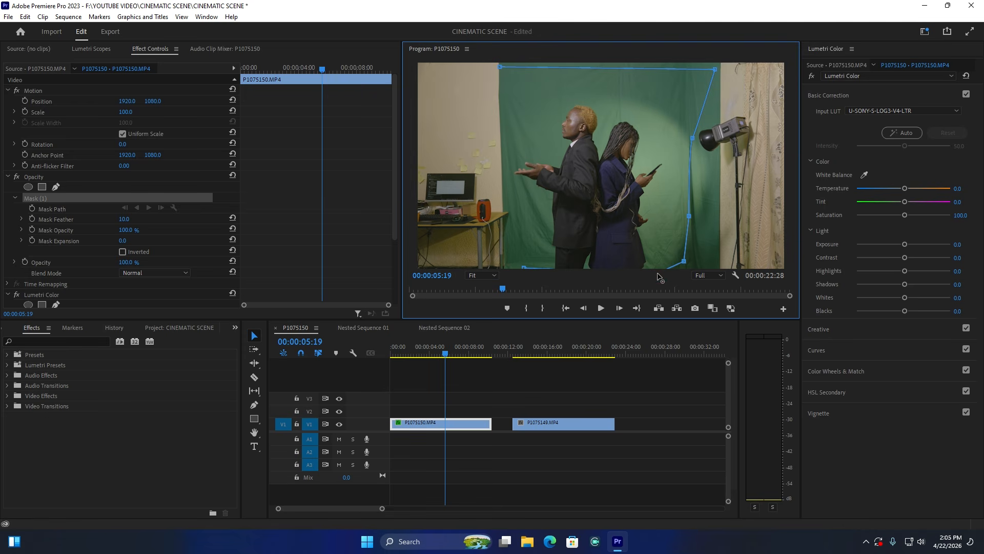
drag(525, 265, 521, 274)
click(508, 265)
click(509, 225)
click(513, 208)
click(506, 203)
click(500, 67)
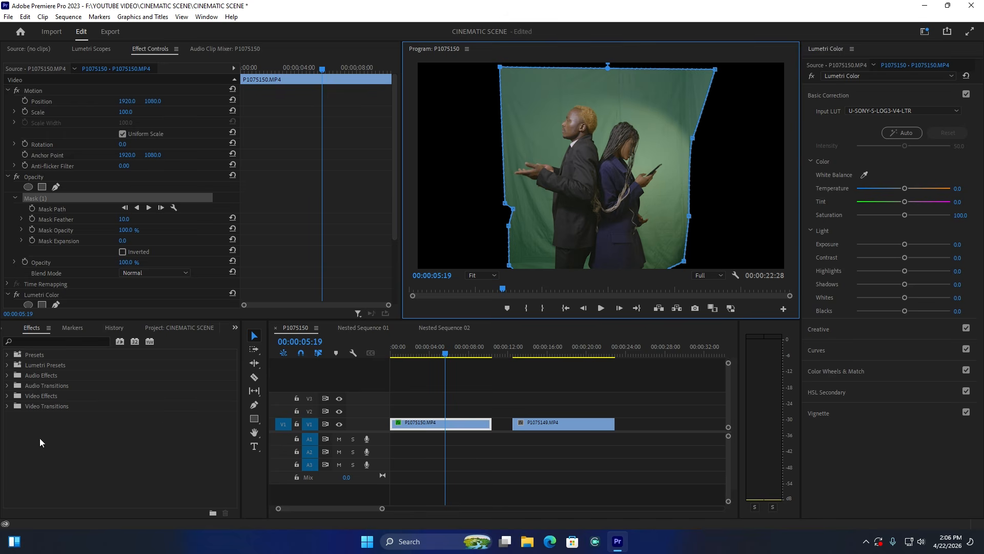
Apply the Ultra Key effect to the P1075150.MP4 clip and sample the green backdrop as its key color.
click(51, 341)
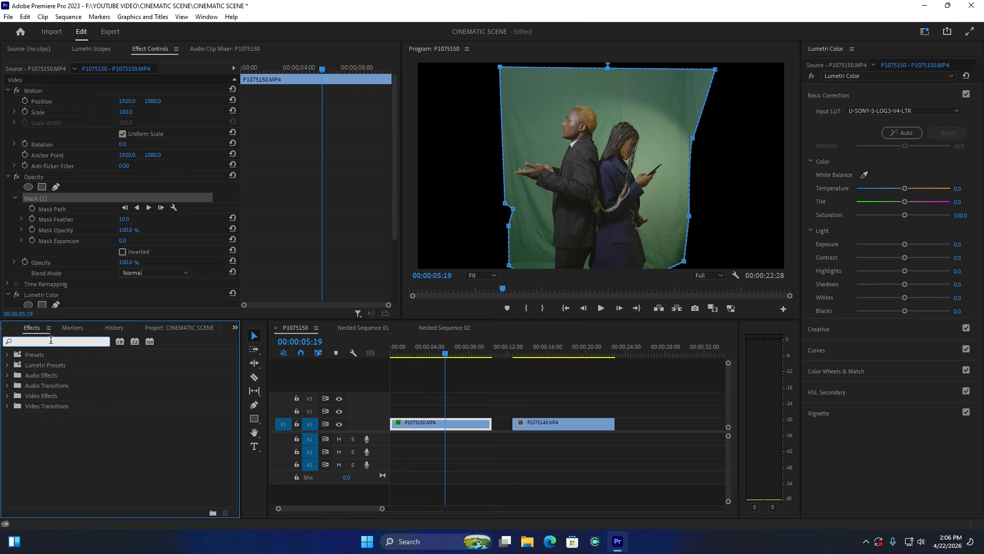
text(ULTRA)
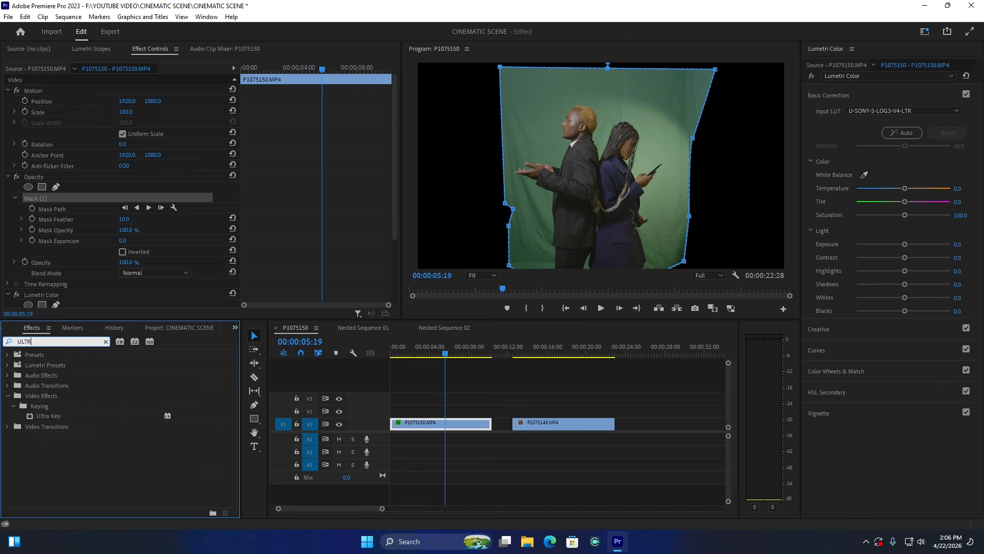
click(51, 415)
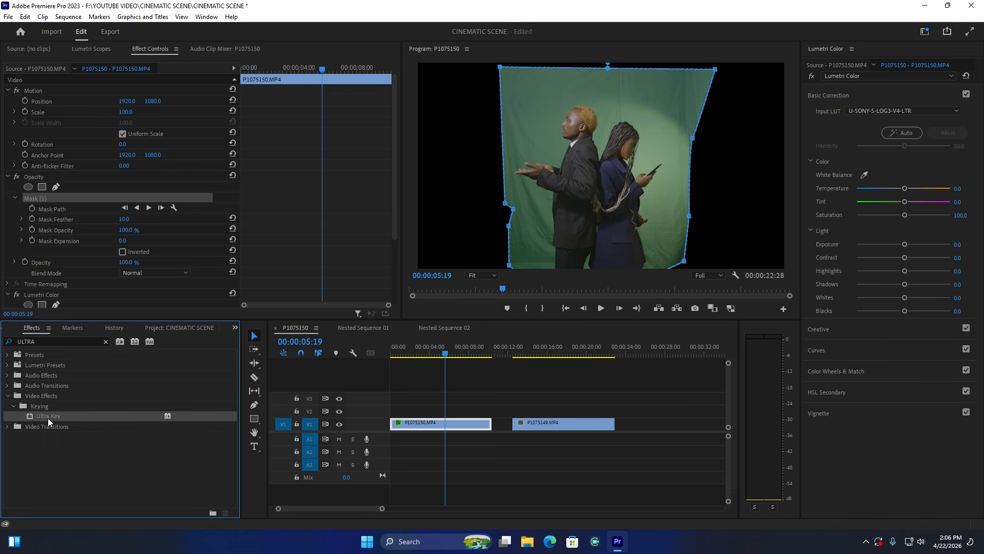
drag(54, 419, 444, 424)
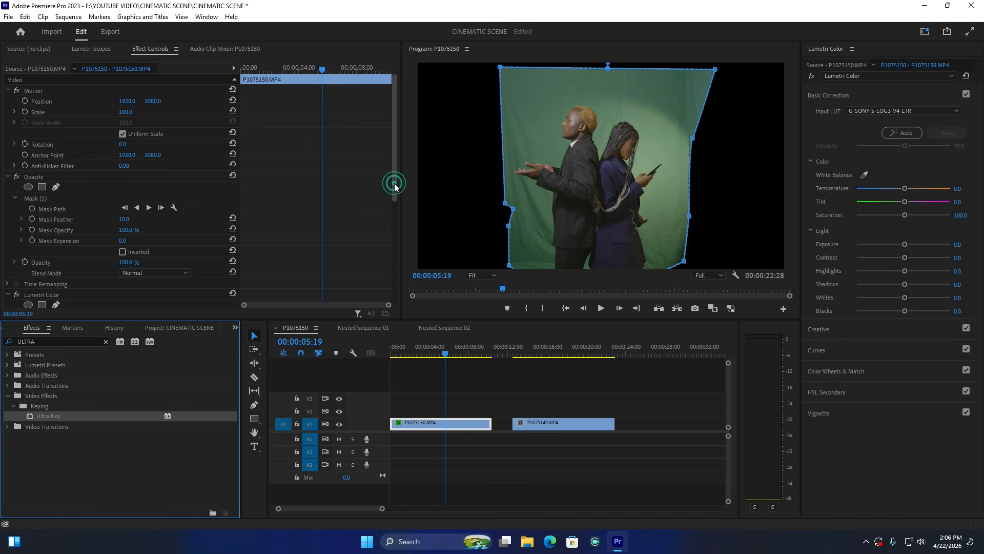
drag(394, 184, 393, 276)
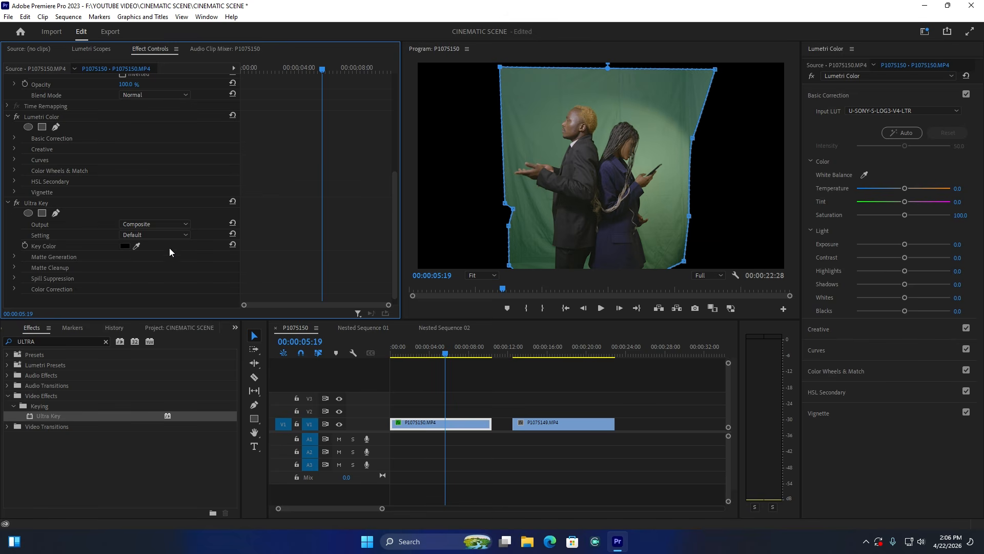
click(136, 246)
click(541, 220)
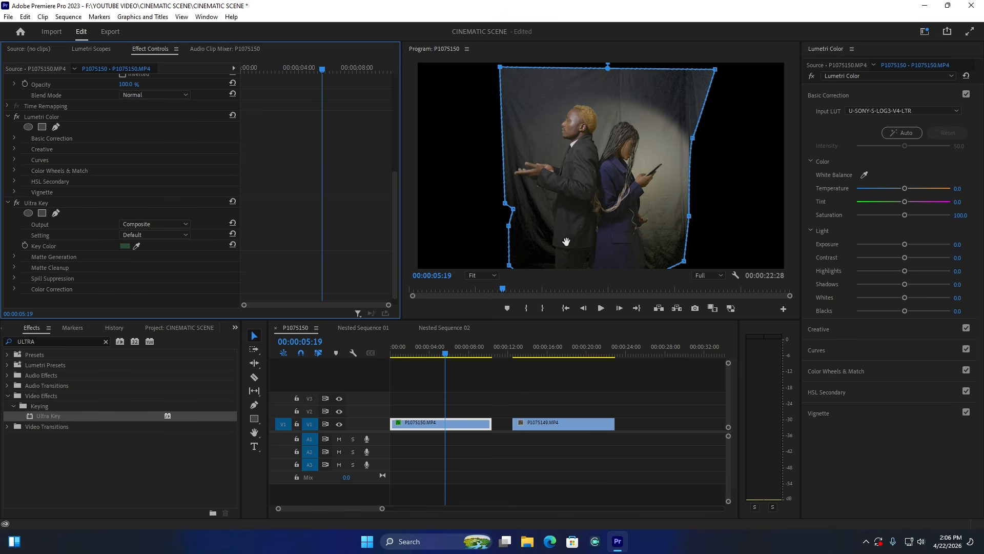
Using the Alpha Channel output, set Ultra Key's Transparency to 46, Highlight 0, Shadow 58, Tolerance 100 and Pedestal 100, and return the output to Composite.
click(156, 224)
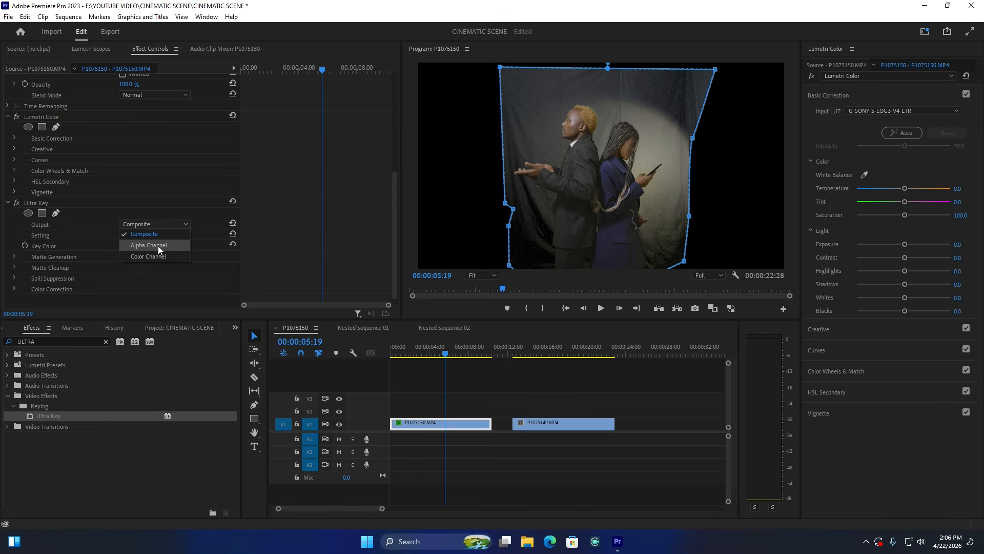
click(158, 245)
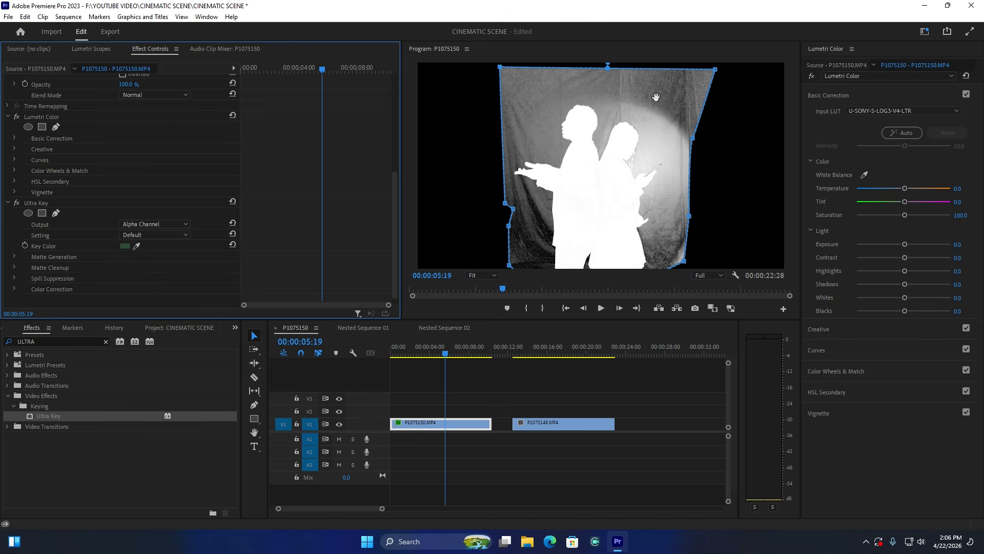
click(13, 256)
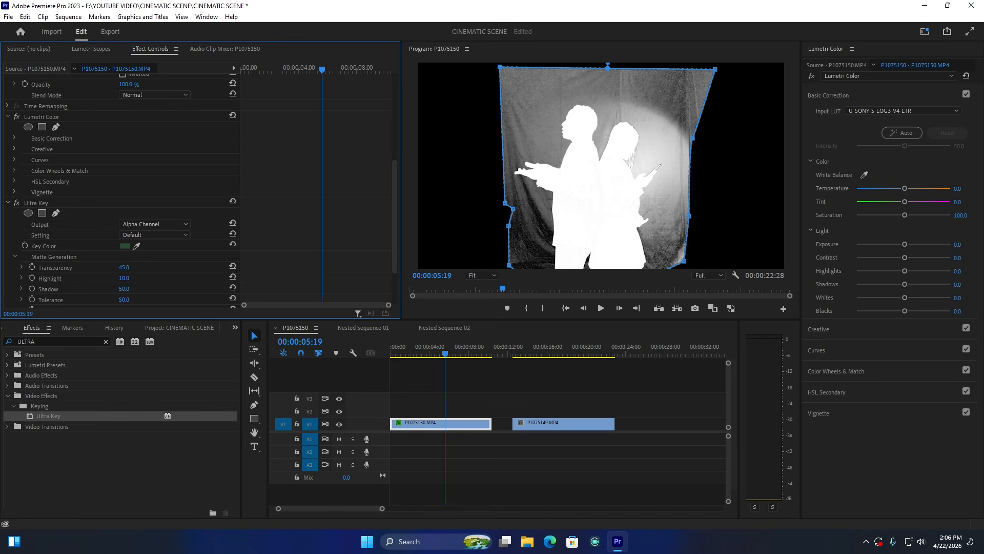
mouse_move(117, 267)
mouse_down()
mouse_move(101, 267)
mouse_move(121, 267)
mouse_up()
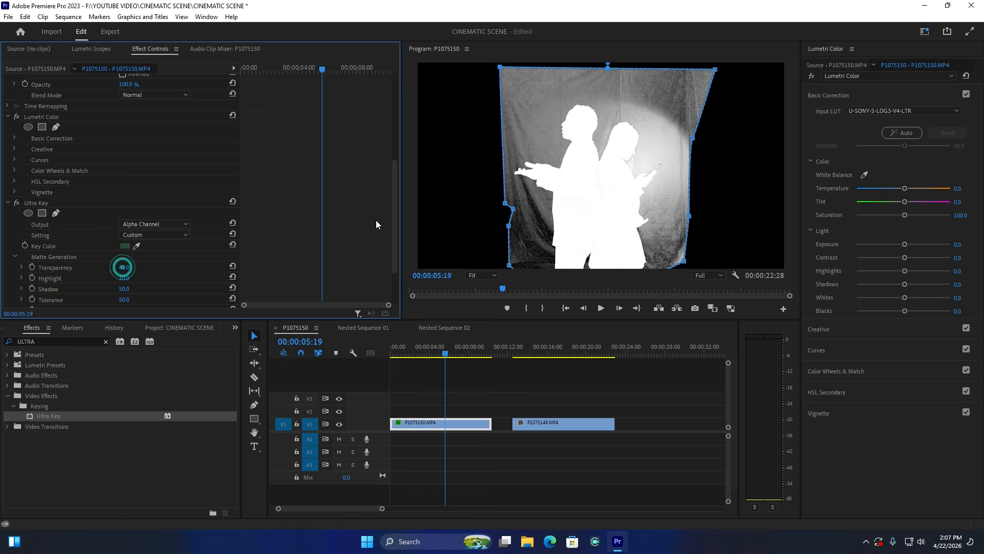
scroll(160, 266, down, 2)
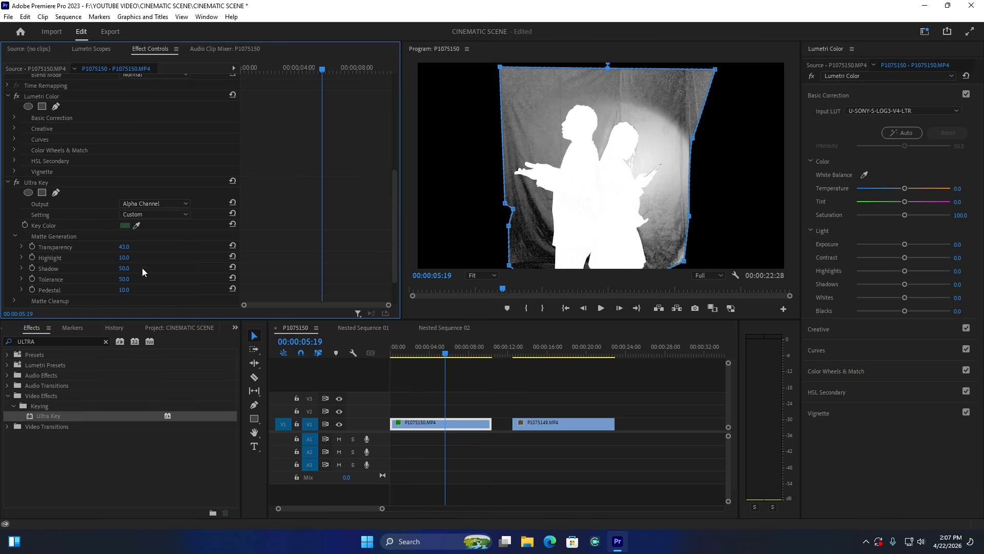
drag(125, 257, 121, 256)
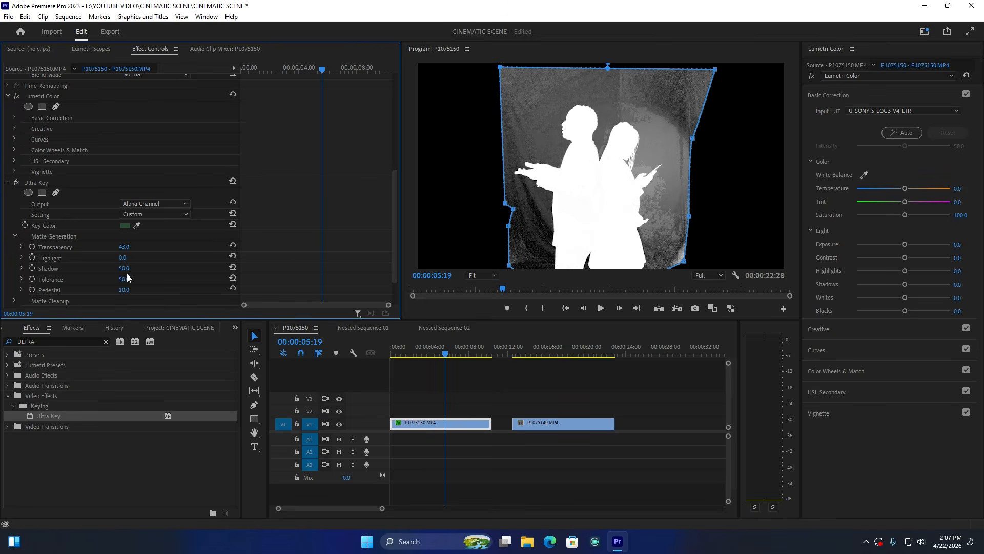
drag(125, 270, 175, 292)
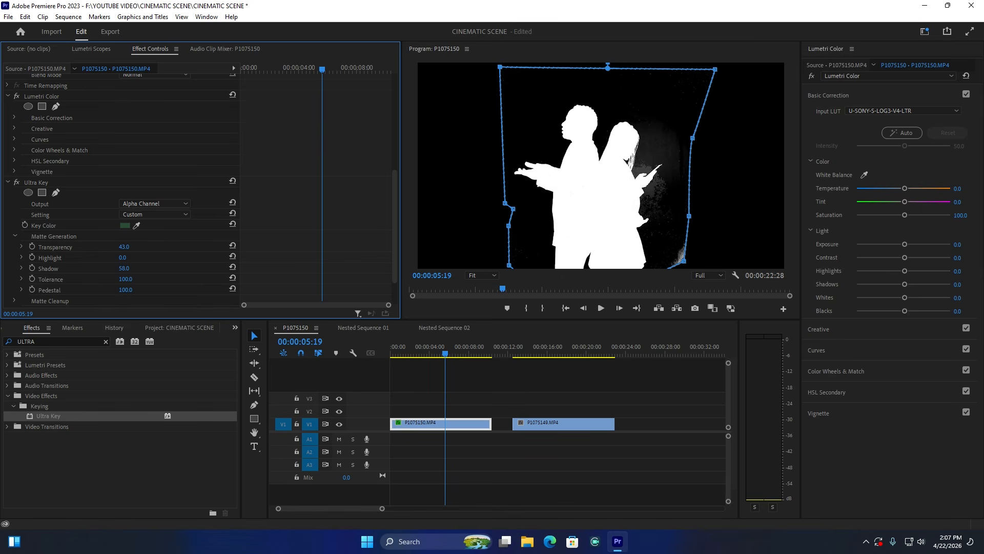
drag(125, 248, 126, 249)
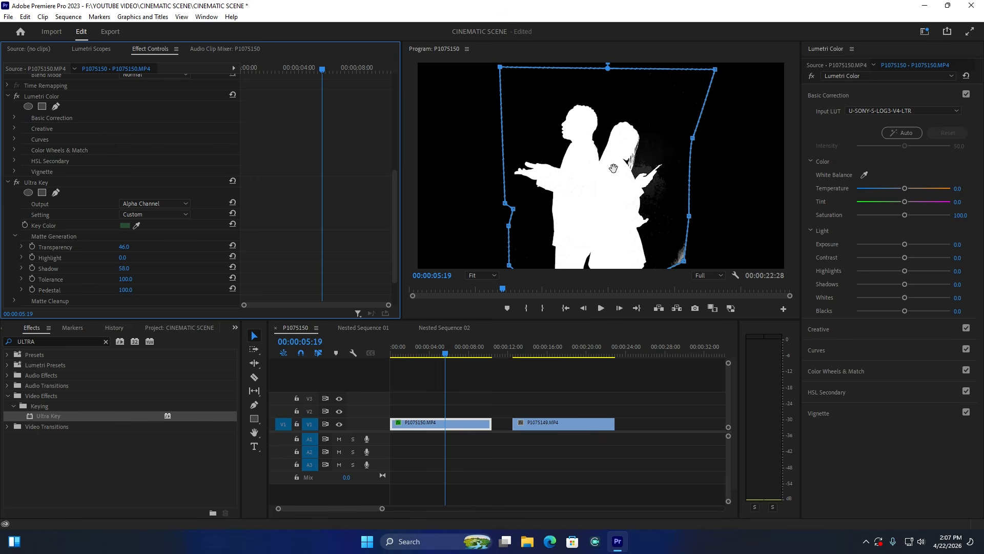
click(150, 203)
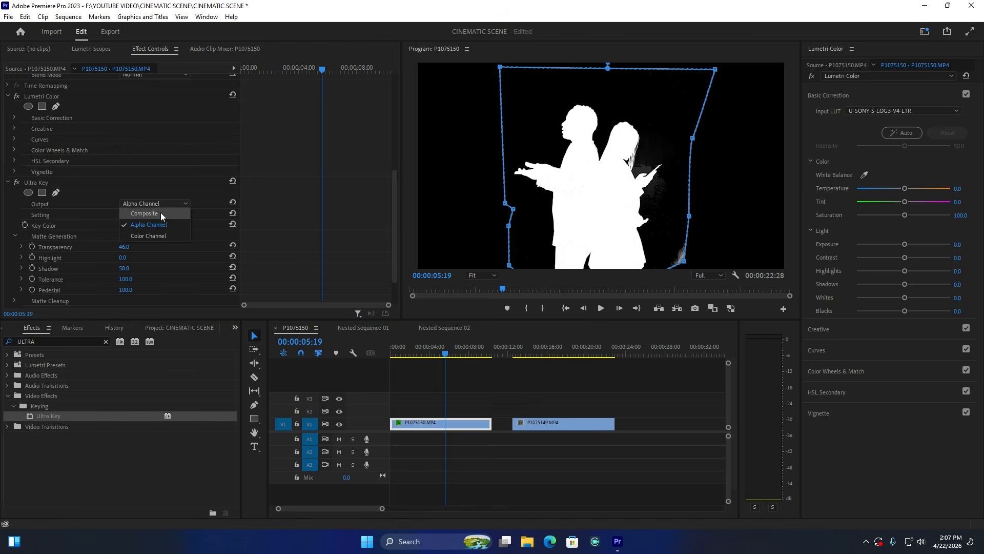
click(159, 212)
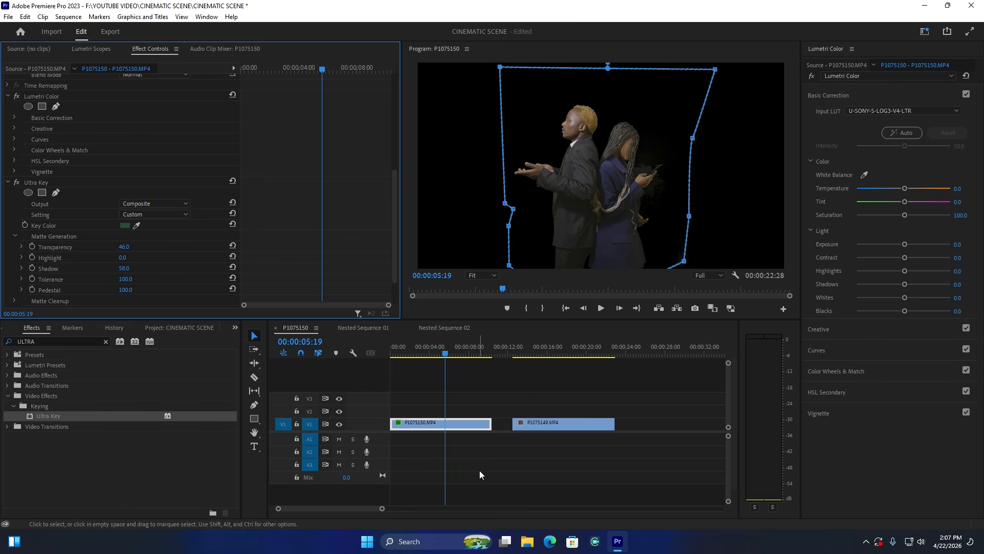
Nest the keyed P1075150.MP4 clip under the default name and move the nested sequence up to track V2.
drag(472, 462, 398, 391)
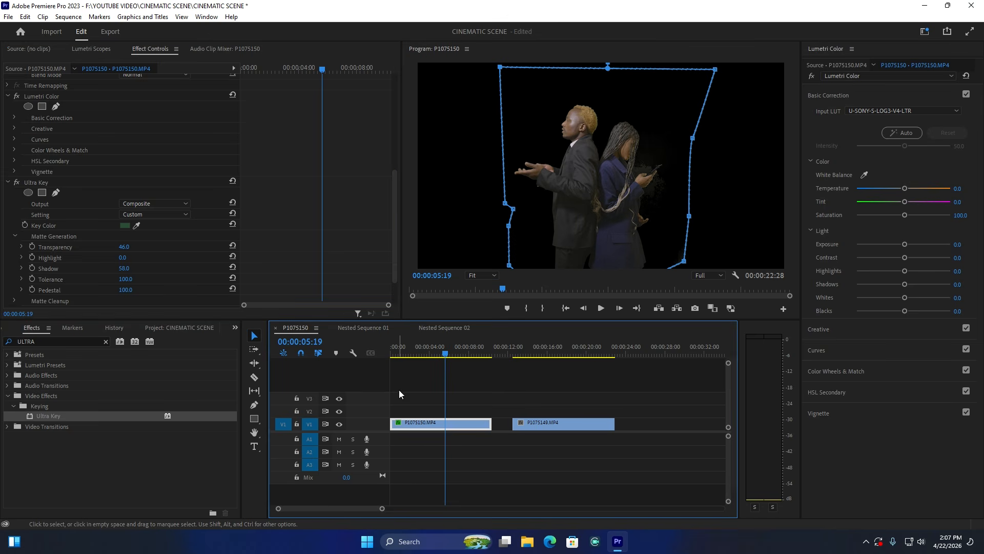
right_click(436, 423)
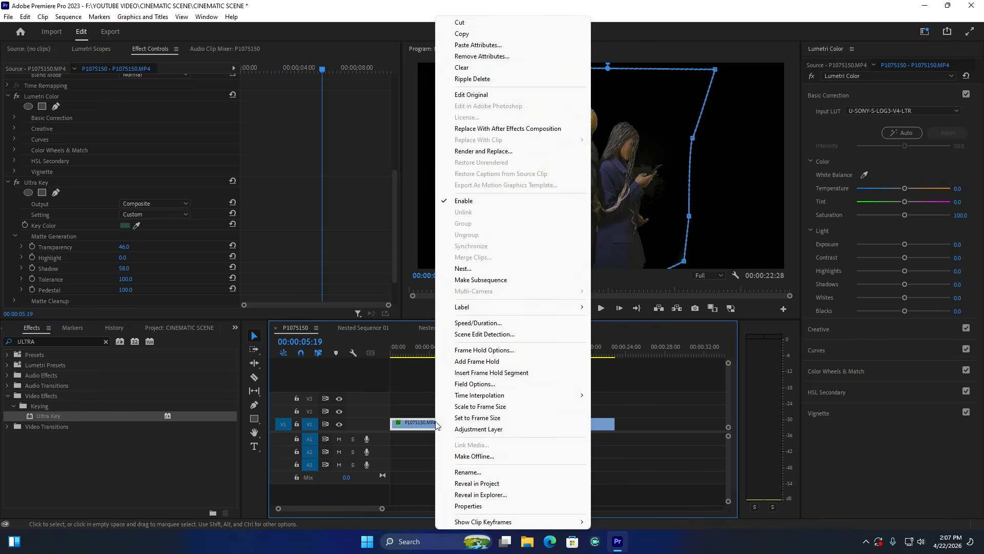
click(464, 268)
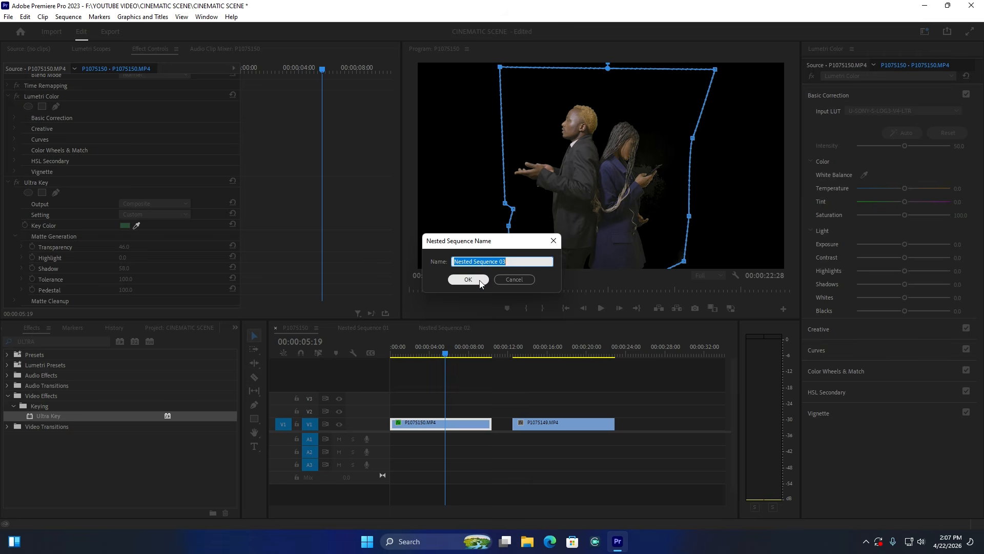
click(478, 279)
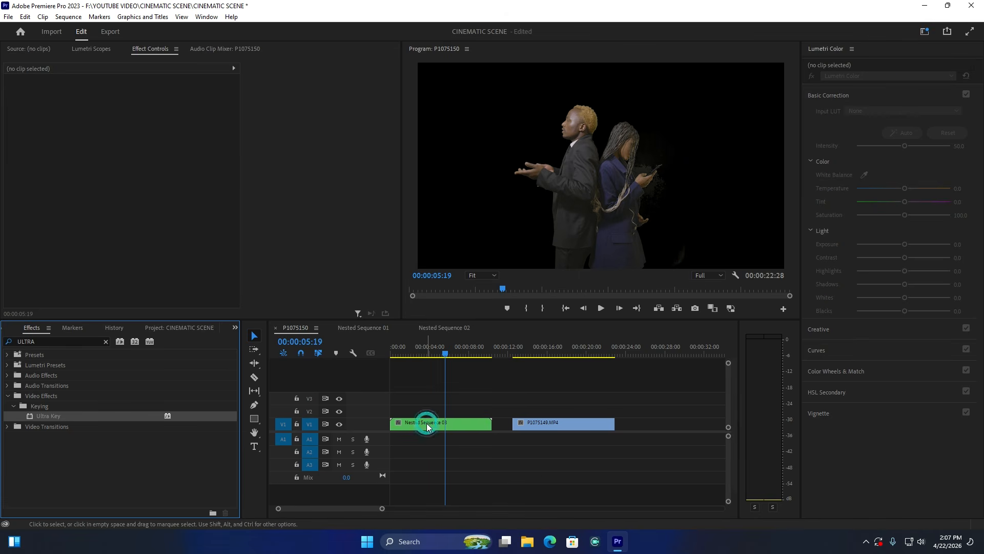
drag(426, 423, 424, 413)
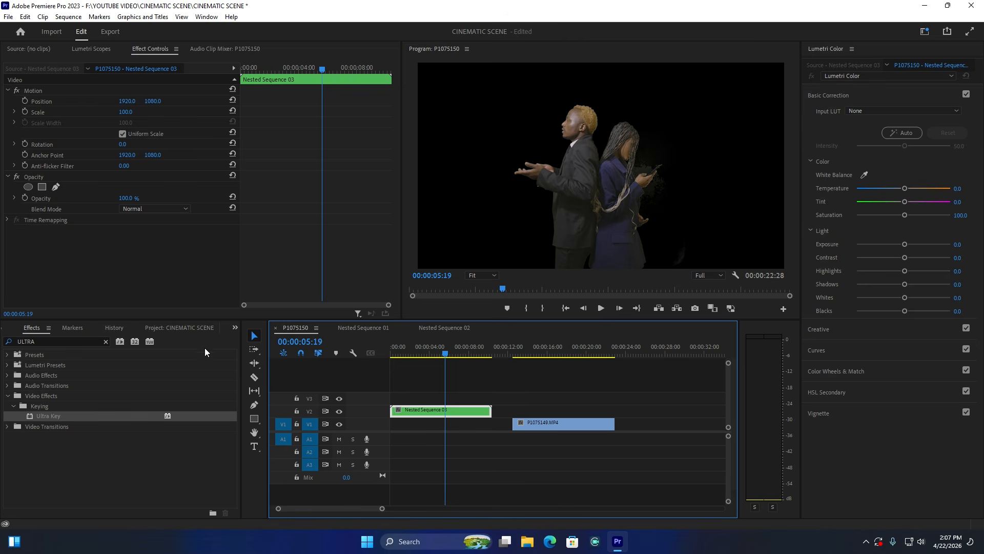
Create a 3840 × 2160 Black Video at 29.97 fps and place it on V1 beneath Nested Sequence 03, extended to the same length.
click(159, 331)
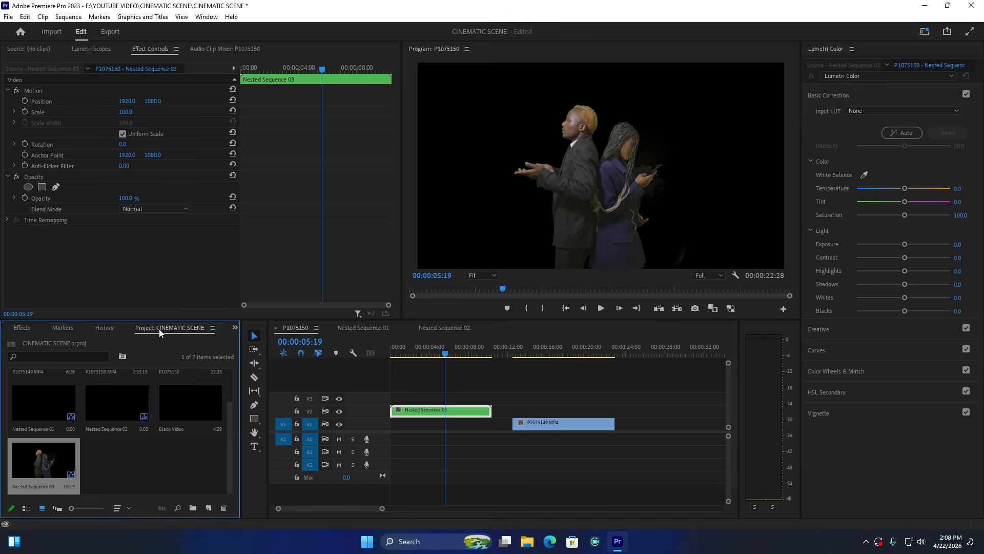
click(208, 508)
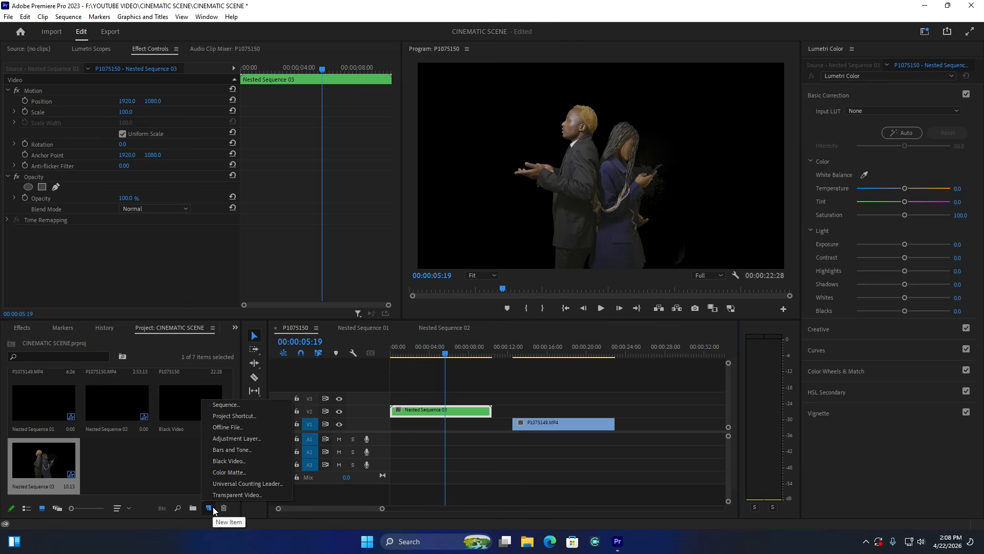
click(233, 460)
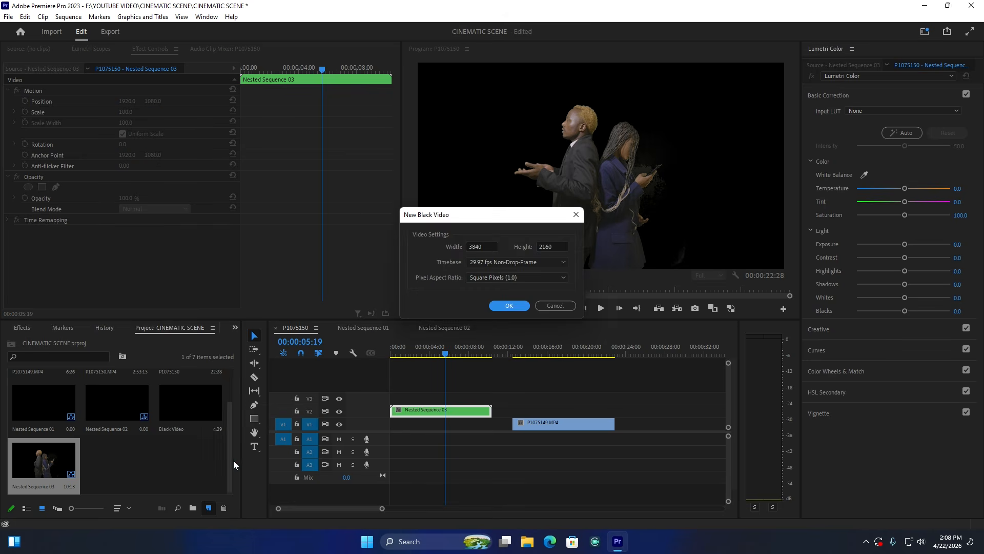
click(508, 307)
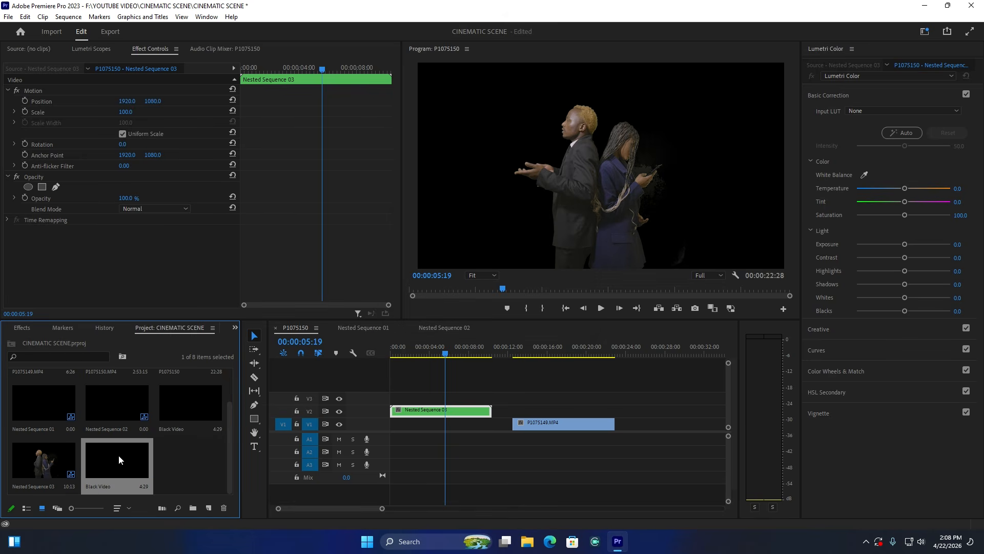
drag(125, 467, 491, 424)
Apply the Tint effect to the Black Video clip and set its Map Black To color to white (FFFFFF).
click(425, 426)
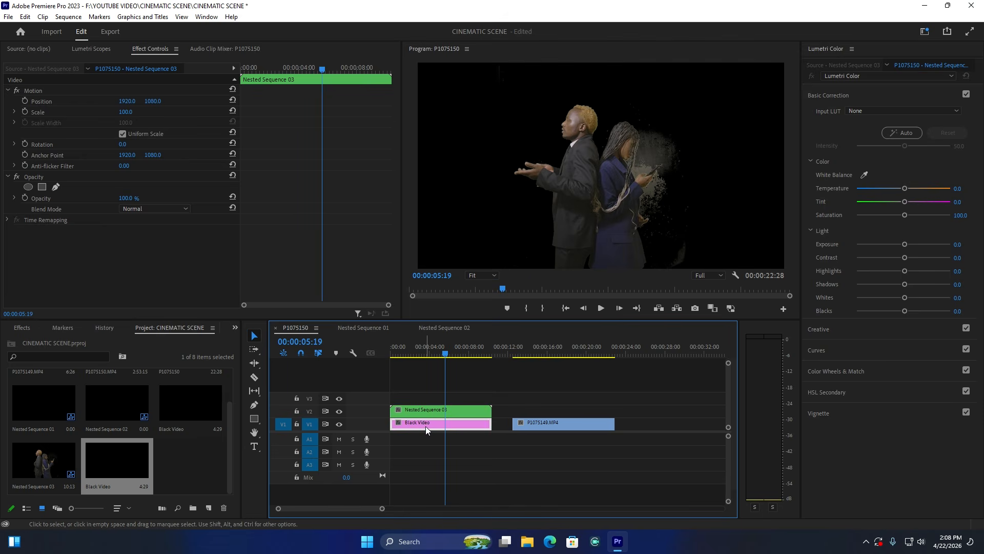
click(21, 327)
drag(53, 341, 2, 347)
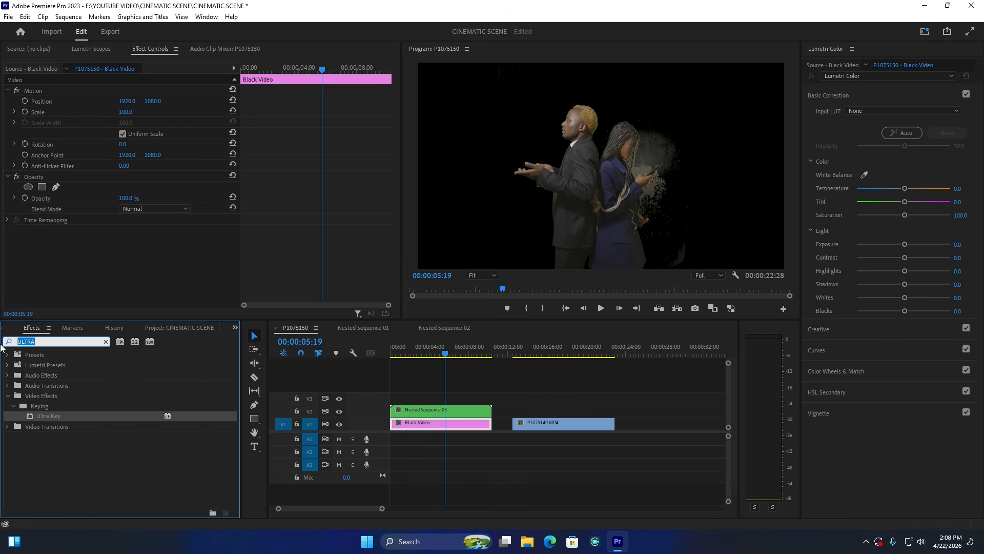
text(TINT)
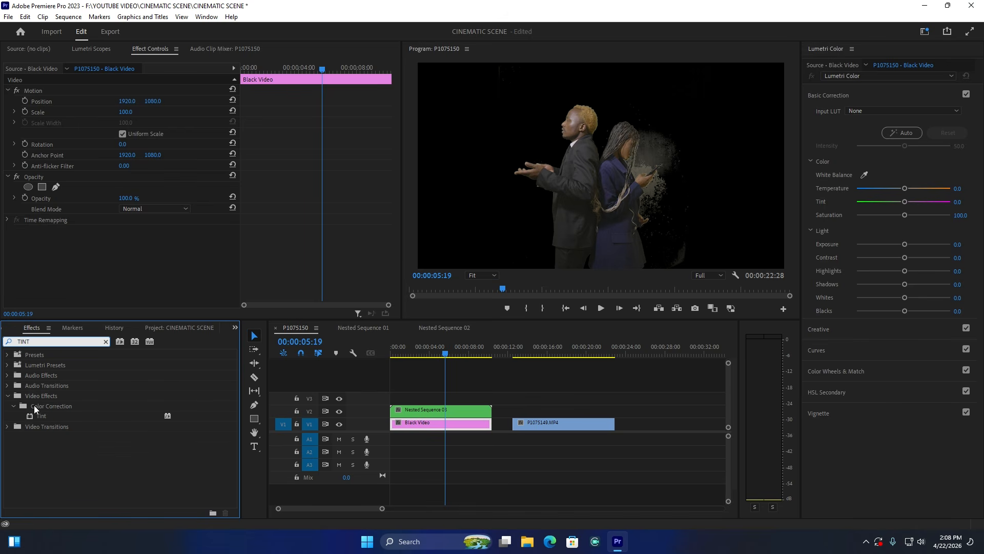
click(40, 416)
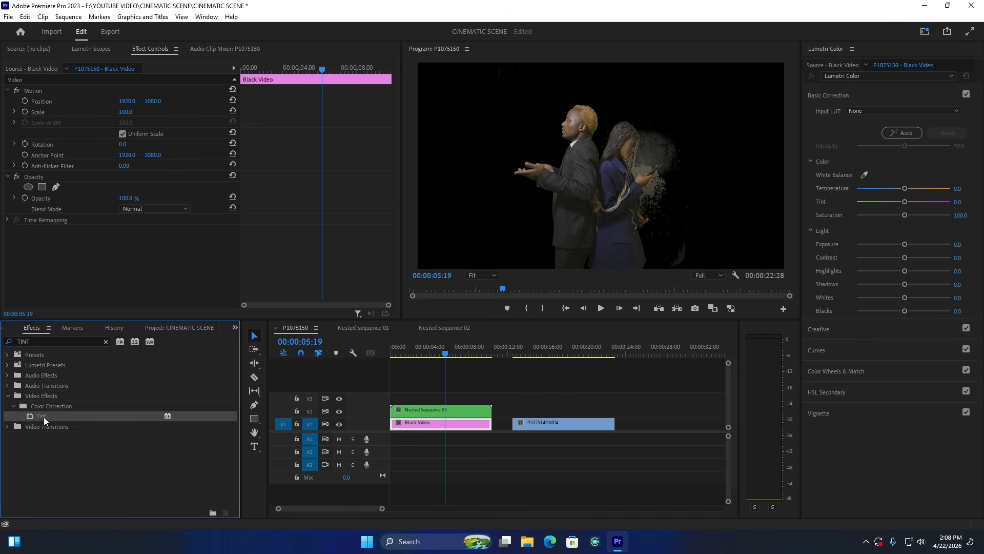
drag(44, 417, 444, 426)
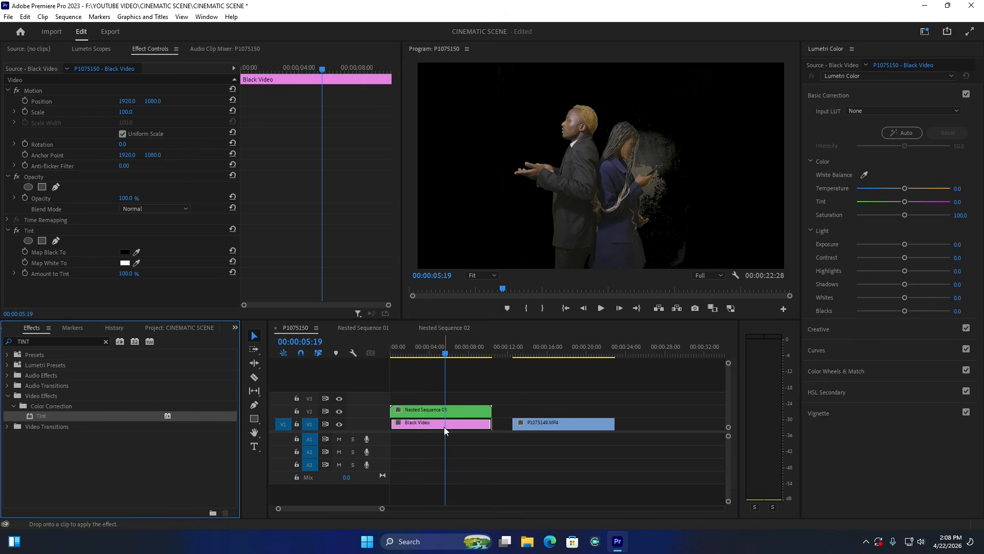
click(125, 253)
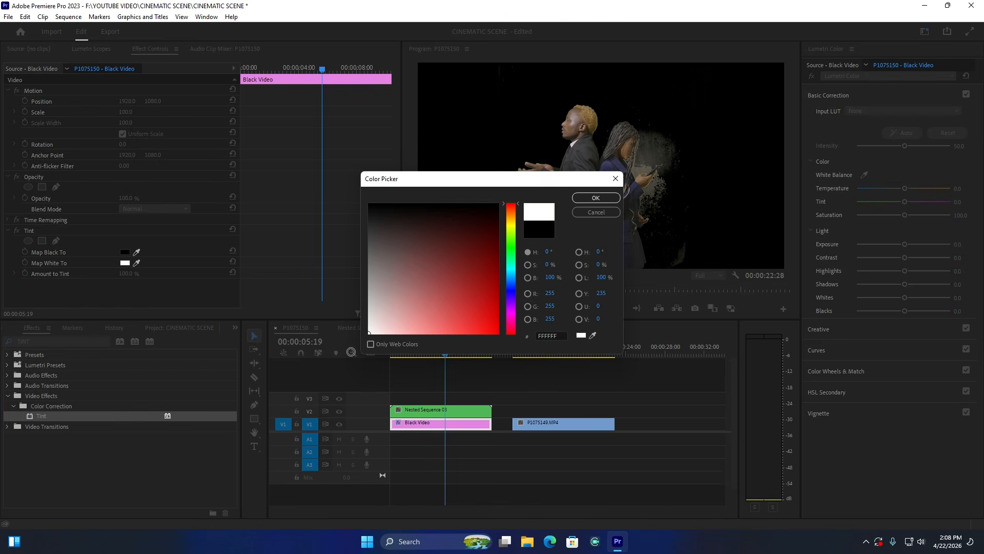
click(596, 198)
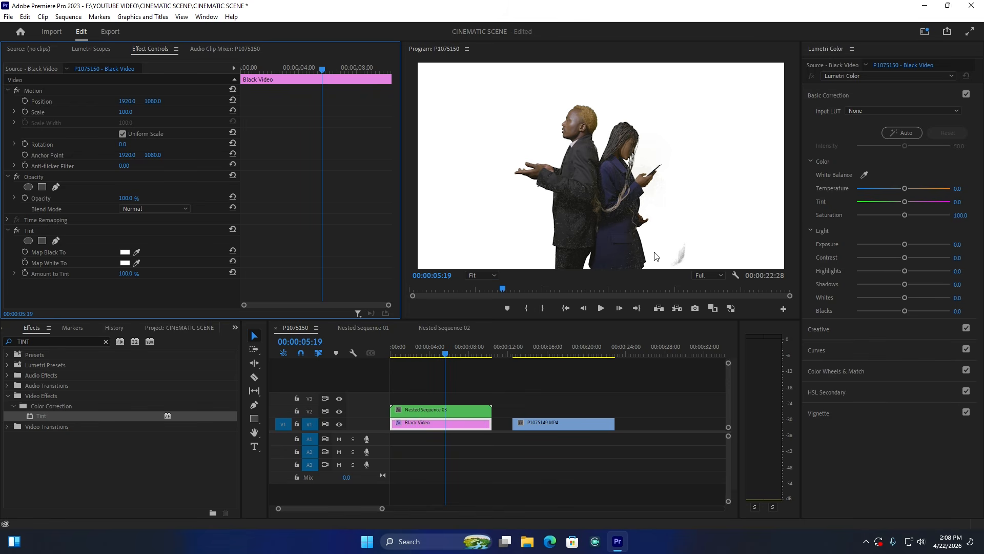
Turn Nested Sequence 03 into a silhouette in Lumetri Color: Saturation 0, Exposure -5, Contrast 100, and Highlights, Shadows, Whites and Blacks -100.
click(442, 412)
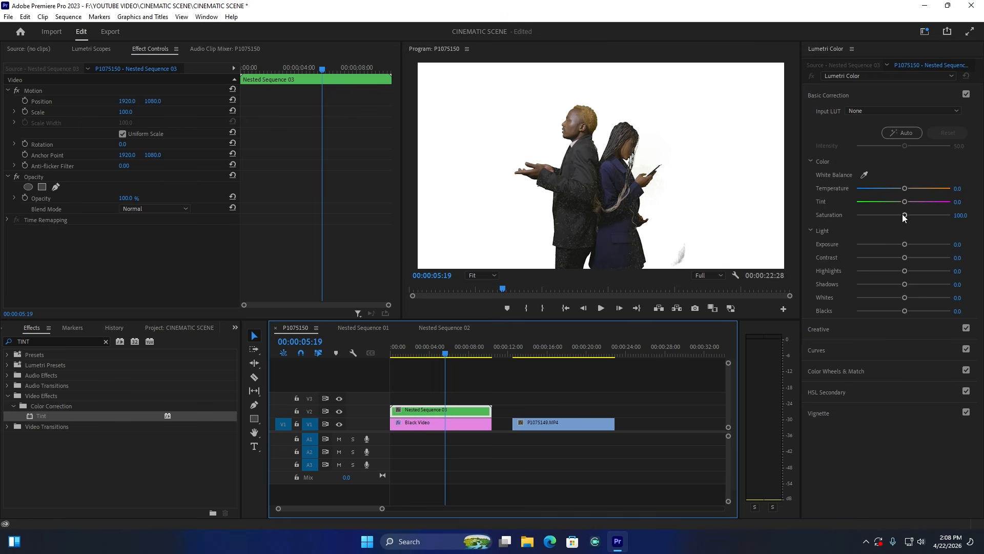
drag(905, 216, 866, 216)
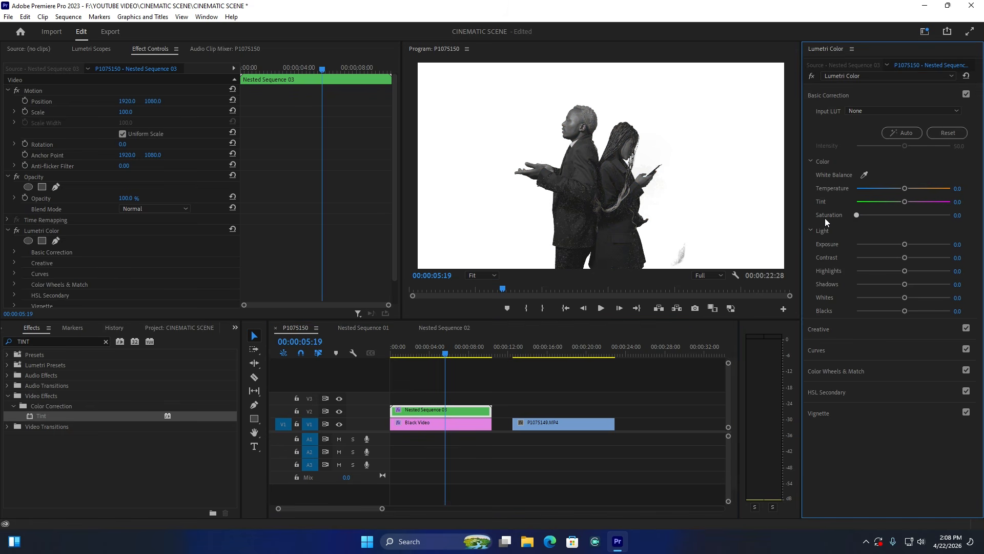
drag(904, 246, 837, 252)
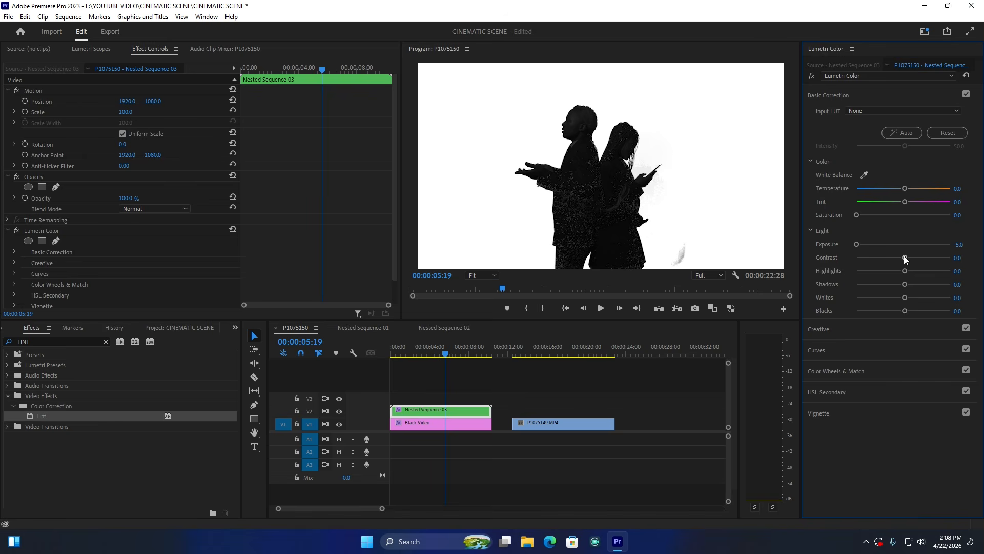
drag(904, 257, 937, 256)
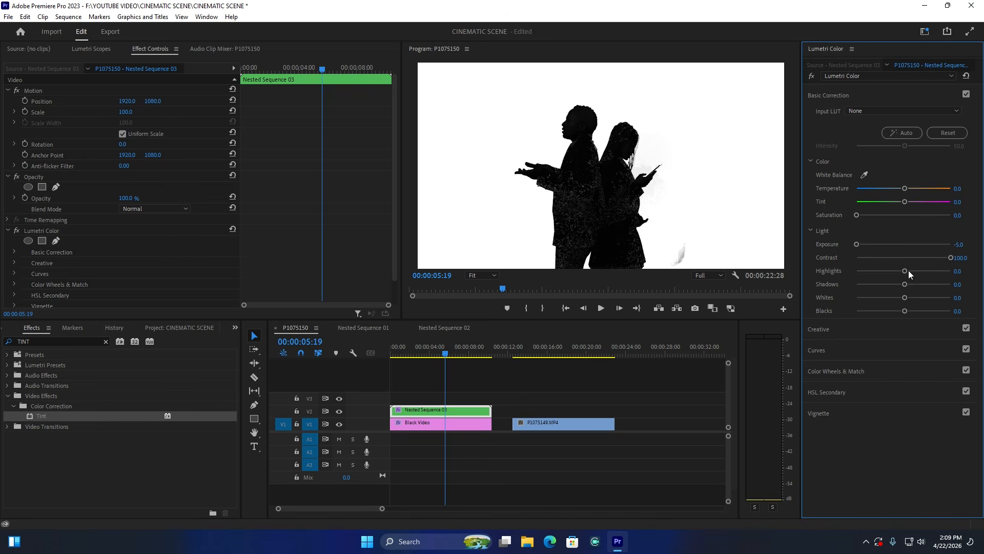
drag(906, 270, 847, 300)
drag(905, 311, 832, 311)
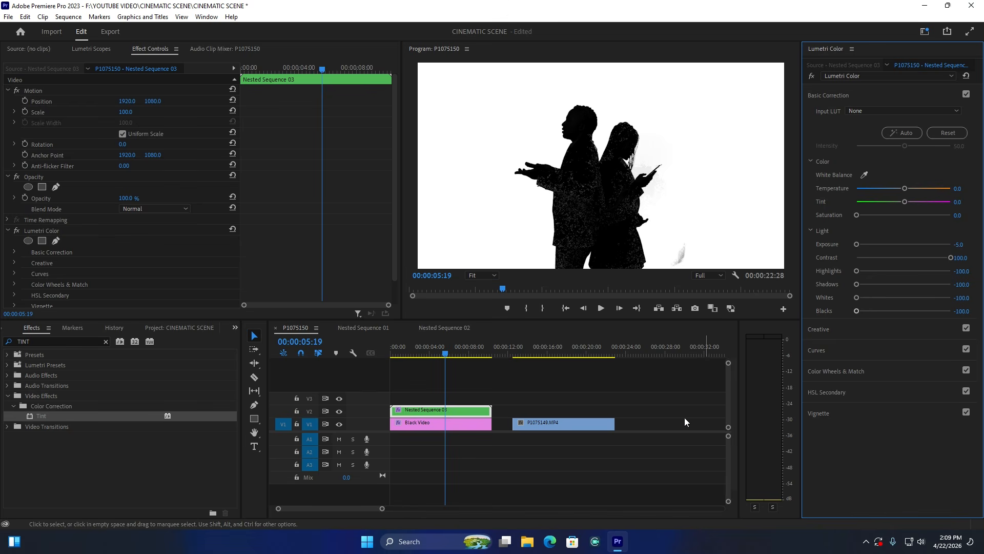
Move the P1075149.MP4 clip to V3 above Nested Sequence 03 and raise its Lumetri Contrast to about 78.
drag(568, 414, 427, 398)
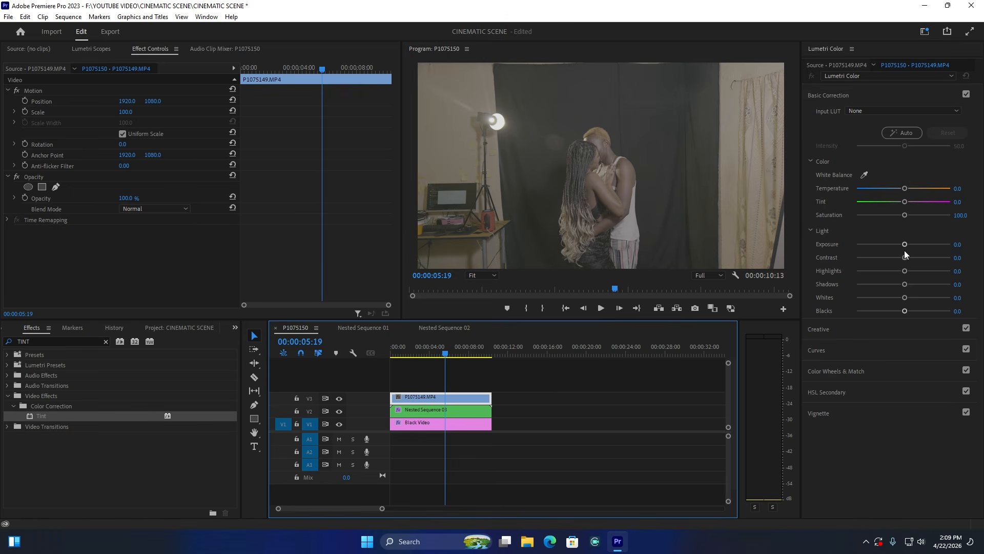
drag(905, 257, 931, 257)
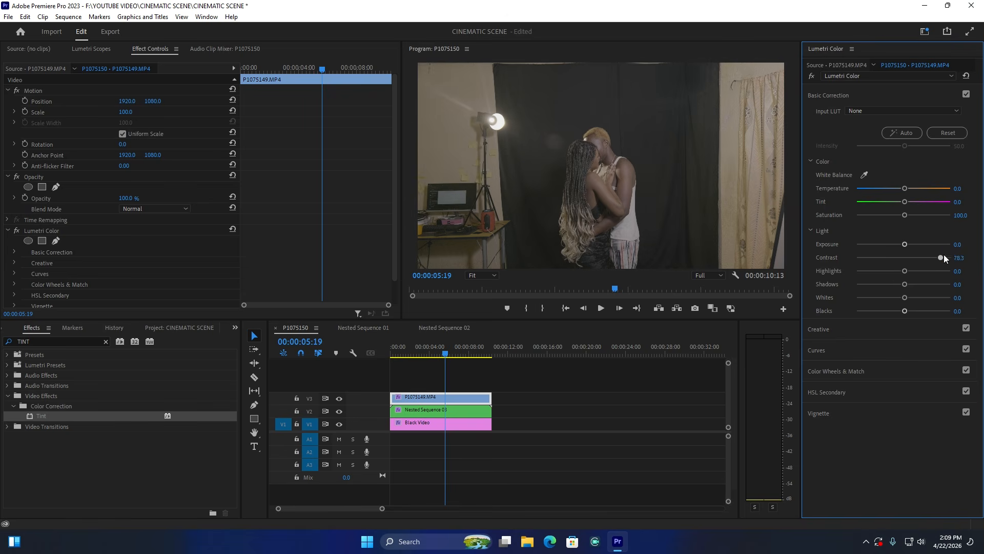
Shape the P1075149.MP4 clip's white RGB curve into a gentle S, lifting the midtones and lowering the shadows.
click(828, 95)
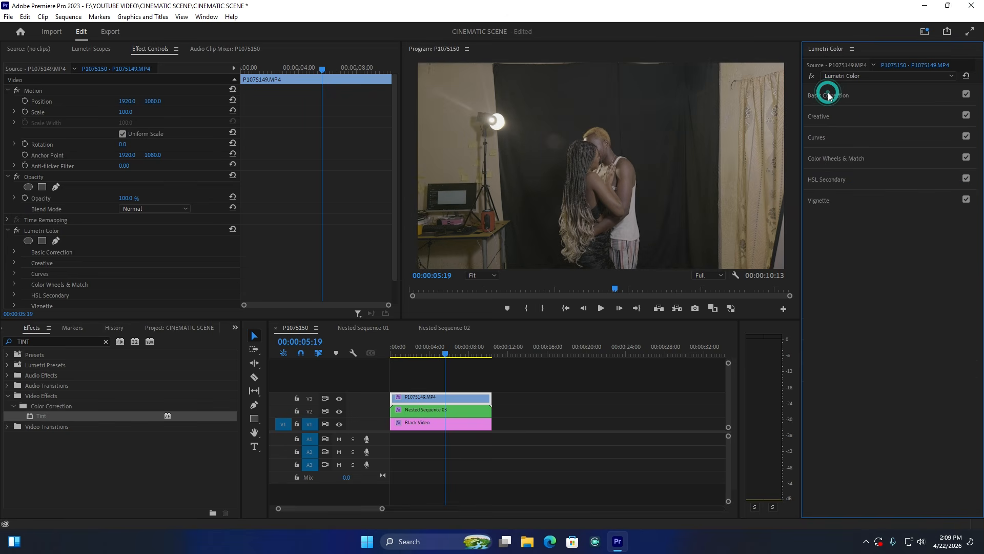
click(816, 137)
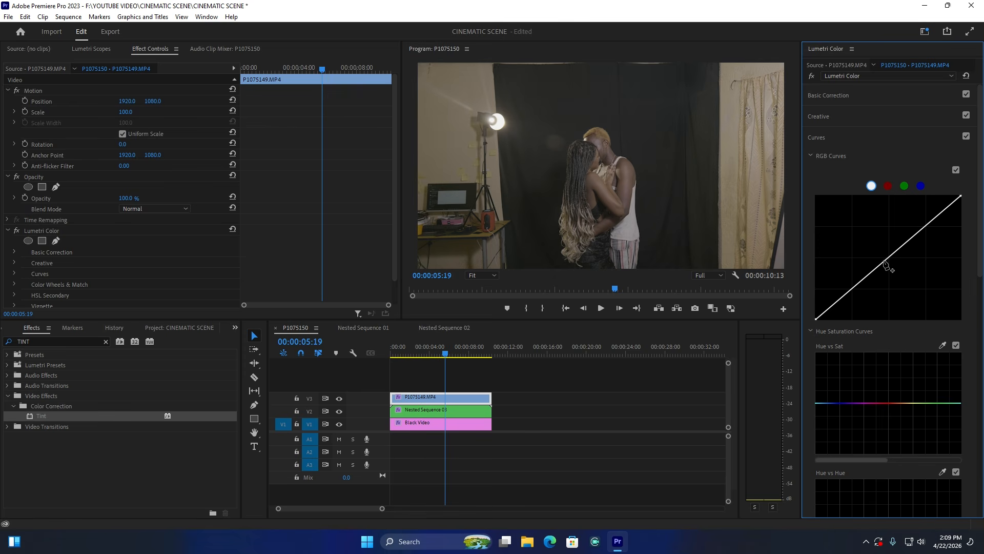
click(888, 260)
drag(888, 260, 883, 255)
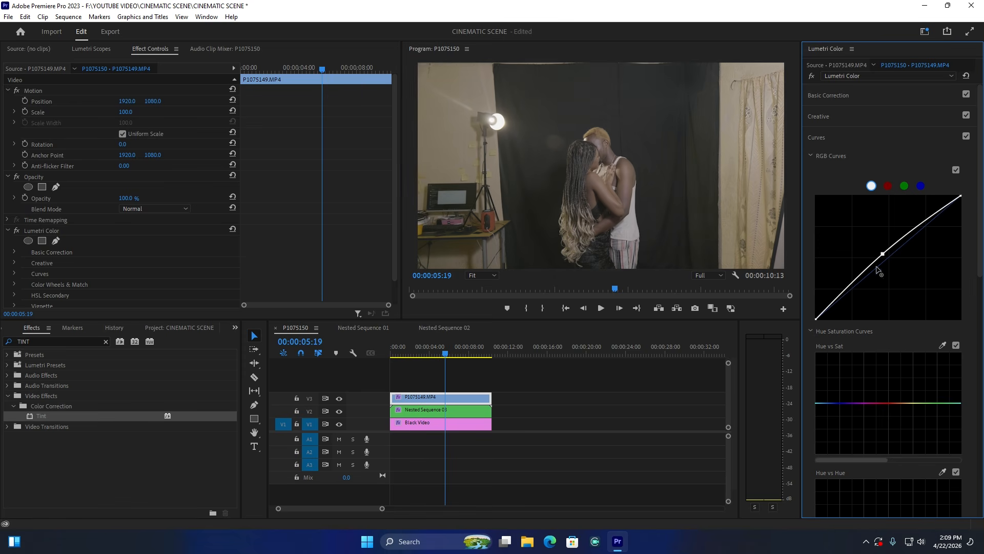
drag(846, 288, 851, 295)
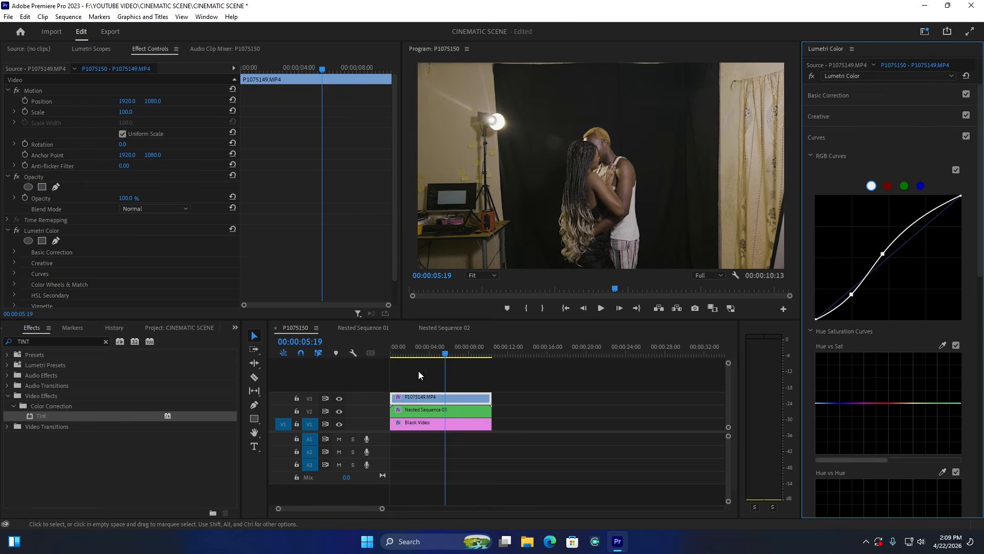
Set the P1075149.MP4 clip's blend mode to Screen, and fit it within the silhouette with Scale 92 and Position 1920, 1371.
click(150, 210)
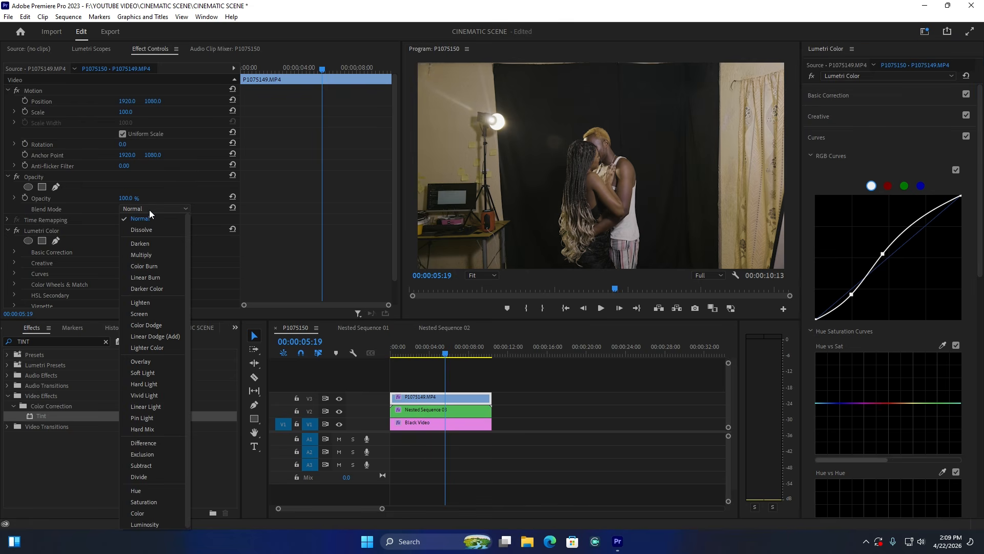
click(143, 314)
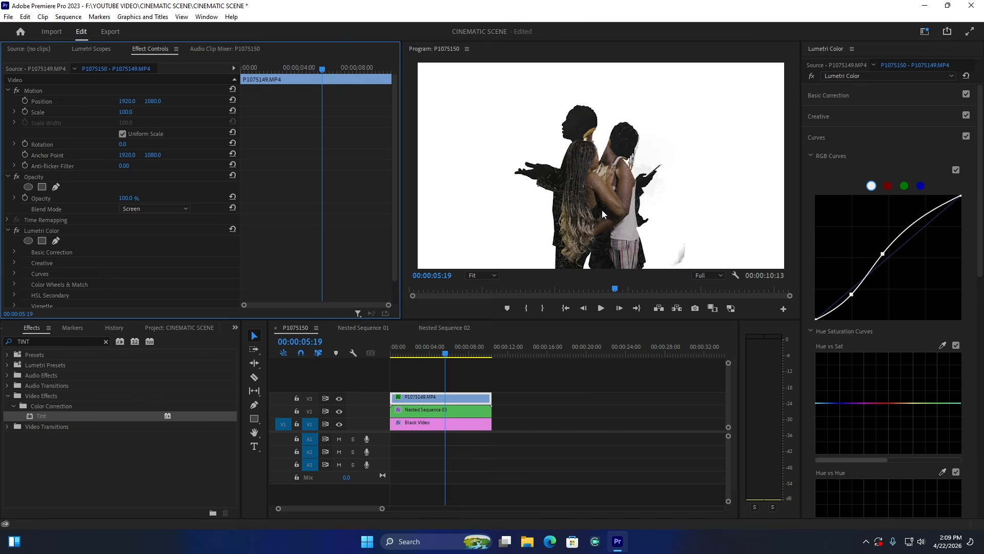
click(440, 397)
drag(126, 112, 256, 101)
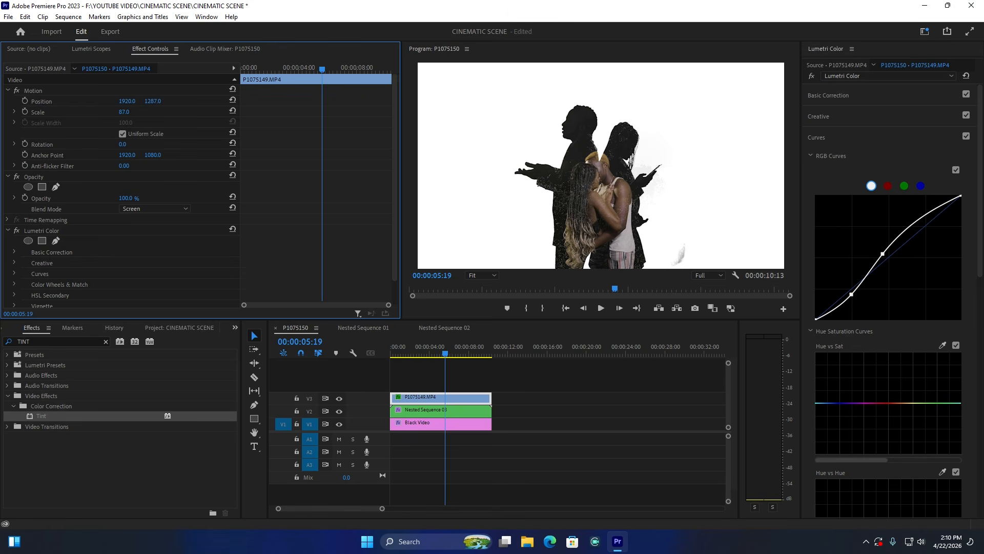
mouse_move(123, 111)
mouse_down()
mouse_move(185, 101)
mouse_move(114, 111)
mouse_move(130, 111)
mouse_up()
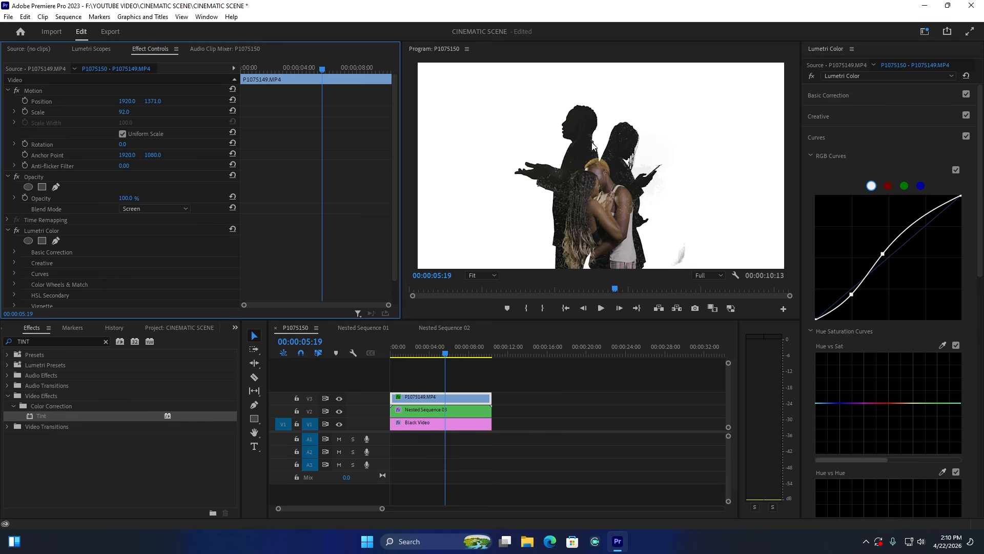
Inspect the contents of the nested sequences, return to the P1075150 sequence, and reopen Nested Sequence 03.
double_click(436, 409)
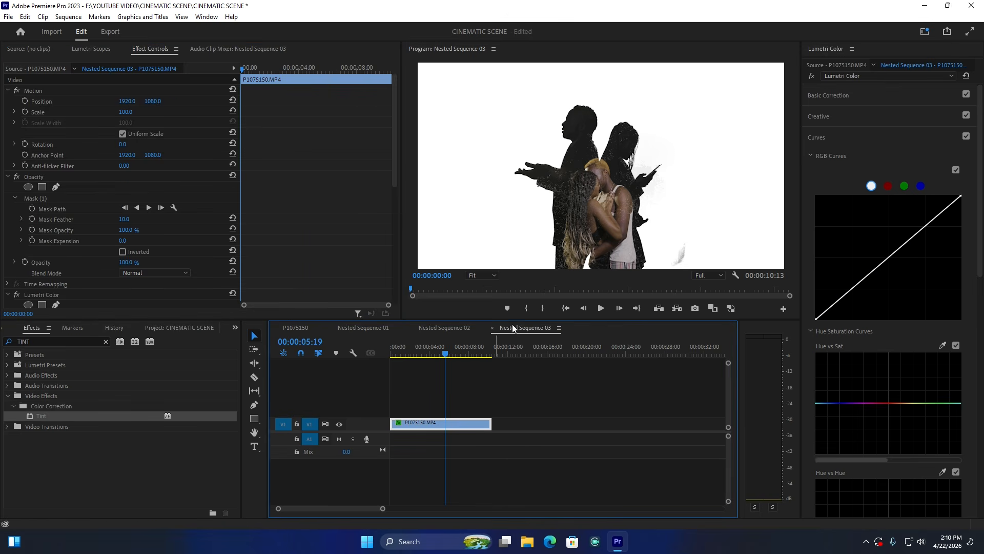
click(439, 328)
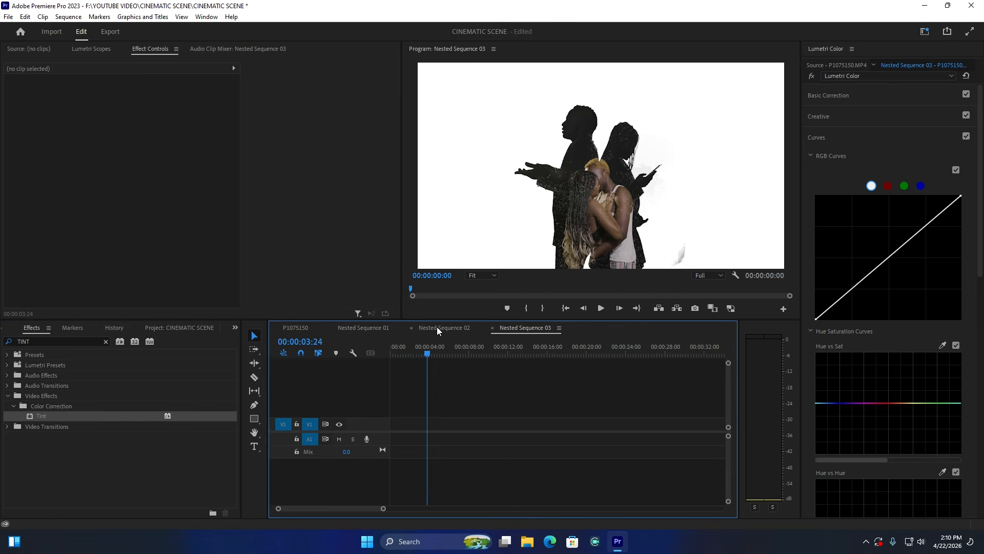
click(365, 327)
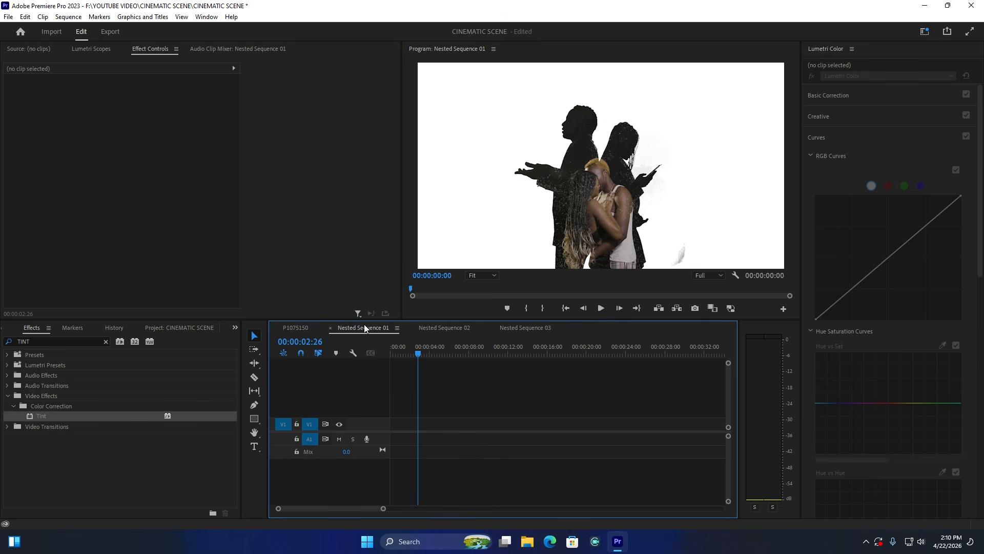
click(530, 330)
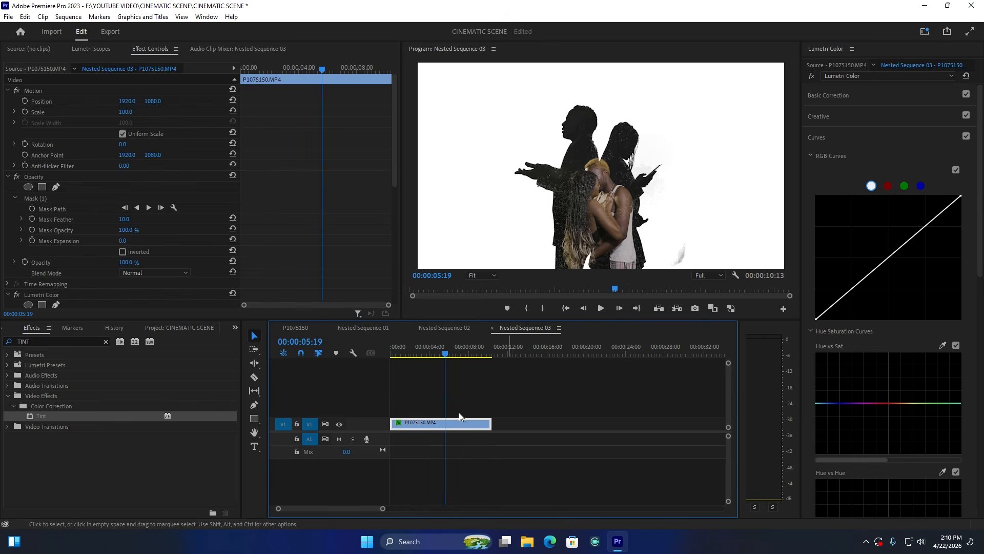
click(302, 328)
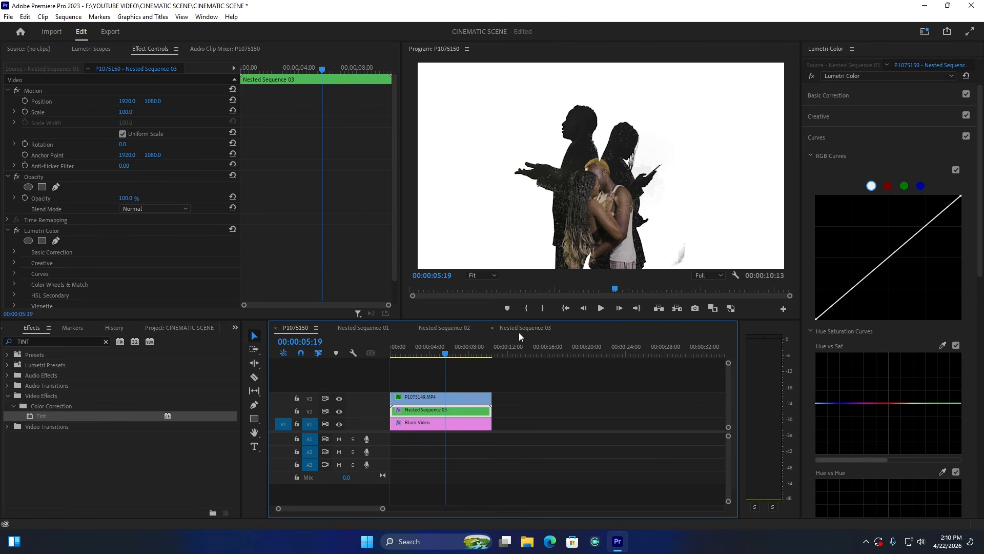
double_click(459, 411)
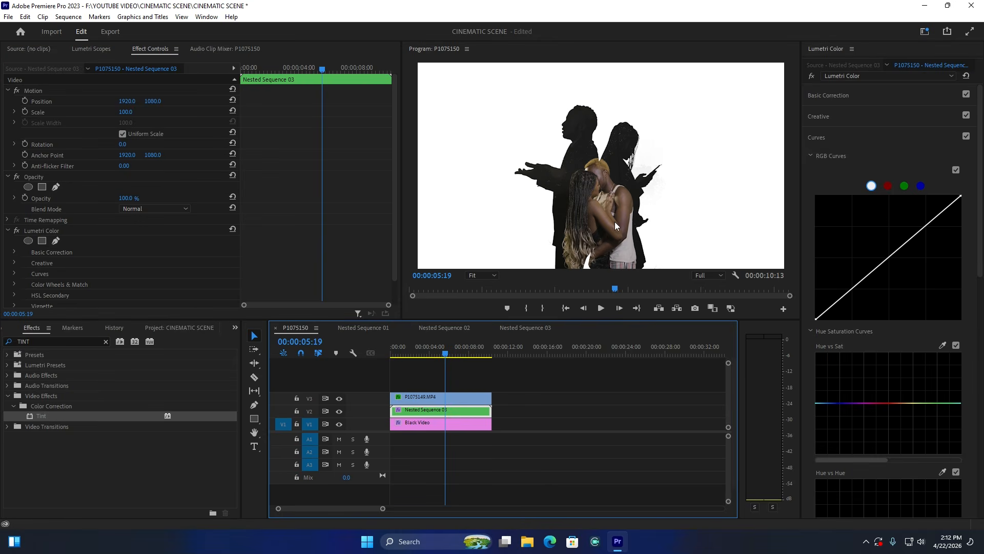
Scrub and play through the P1075150 sequence to check the couple's footage inside the silhouette.
click(424, 353)
drag(417, 350, 449, 351)
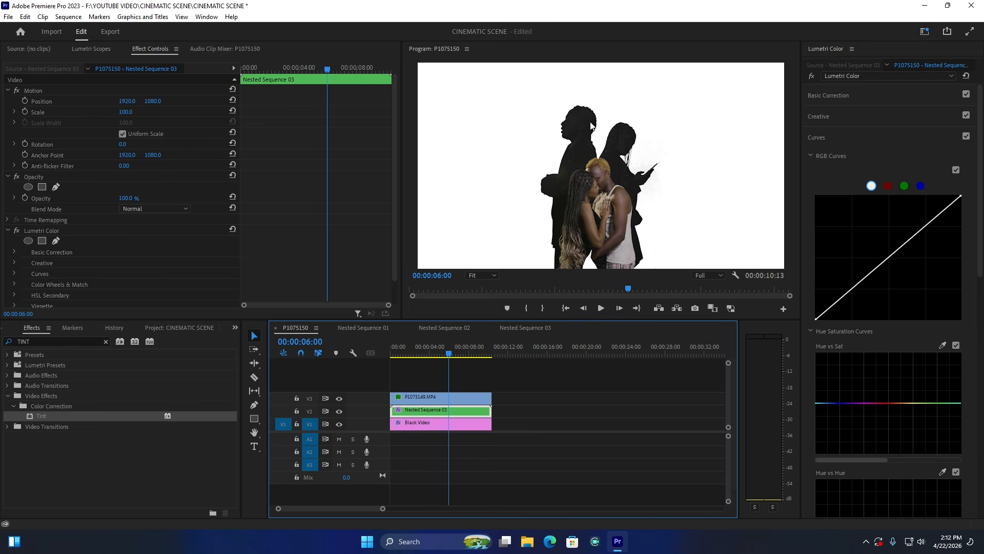
drag(428, 355, 397, 352)
key(space)
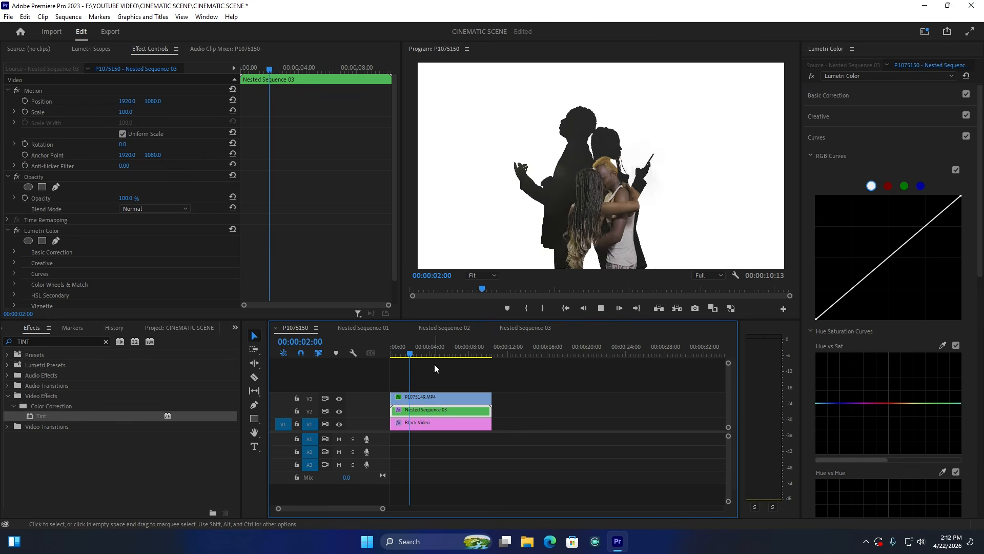
click(424, 353)
drag(423, 354, 472, 354)
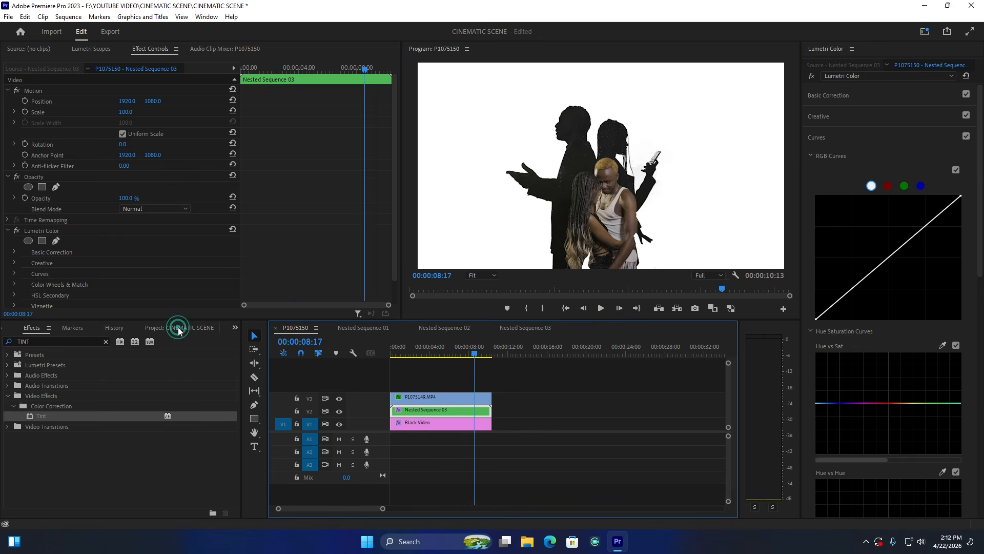
Create an adjustment layer, place it on V4 at the start of the P1075150 sequence, and extend it to the end of the clips below.
click(179, 327)
click(208, 507)
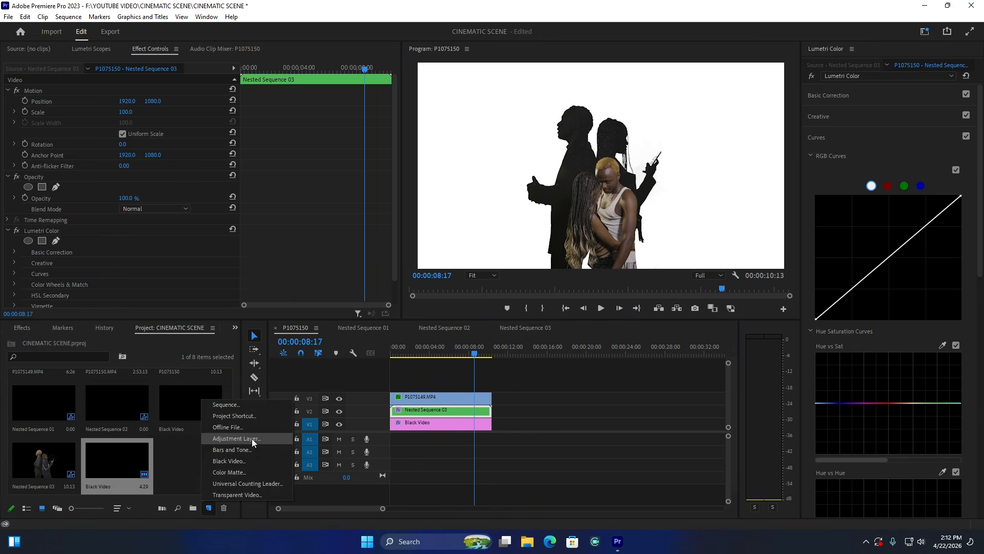
click(236, 438)
click(512, 305)
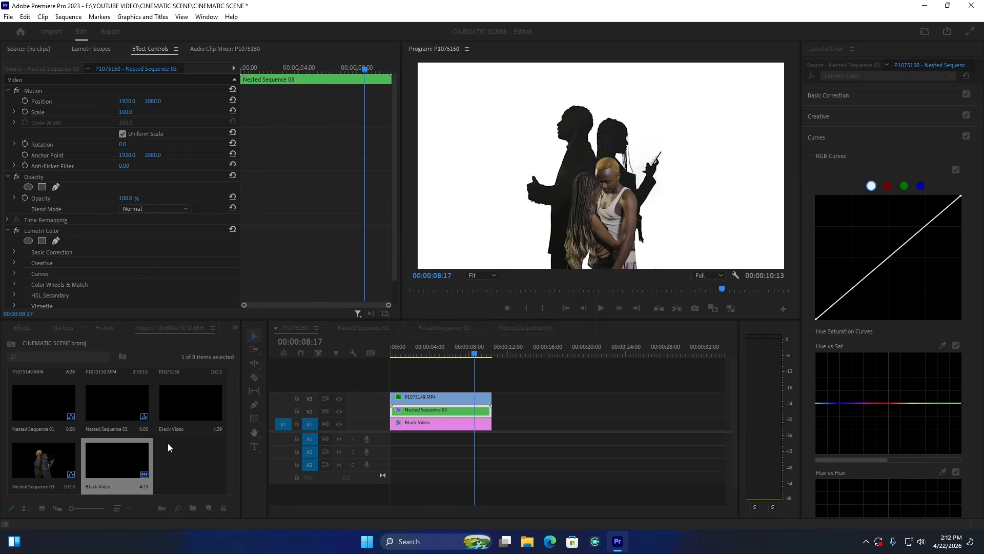
drag(169, 451, 399, 384)
drag(460, 386, 491, 386)
Set the adjustment layer's Lumetri basic correction to Contrast 38 and Saturation 114.1.
click(446, 387)
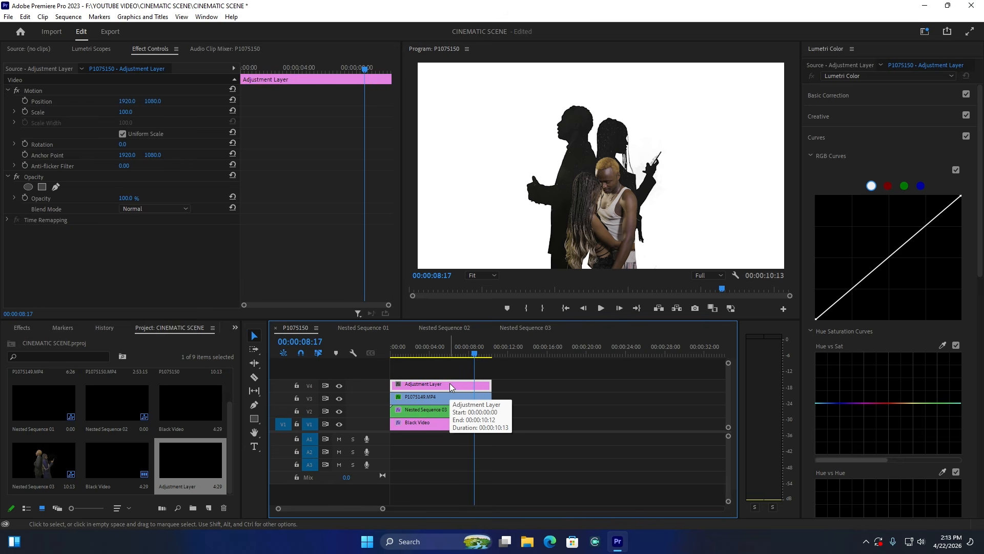
click(845, 96)
drag(905, 258, 921, 257)
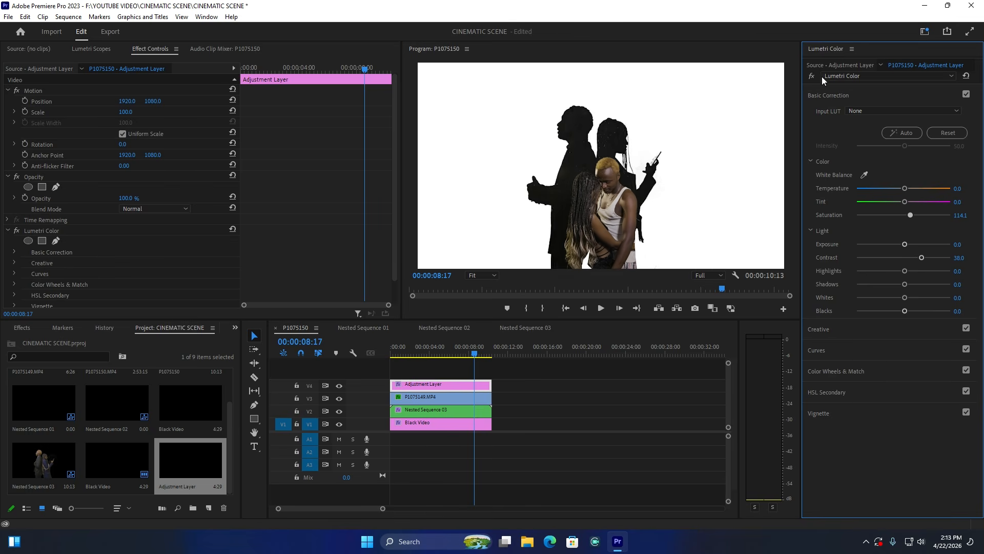
click(827, 96)
Tint the adjustment layer's shadows slightly toward blue with the Lumetri shadows color wheel.
click(821, 137)
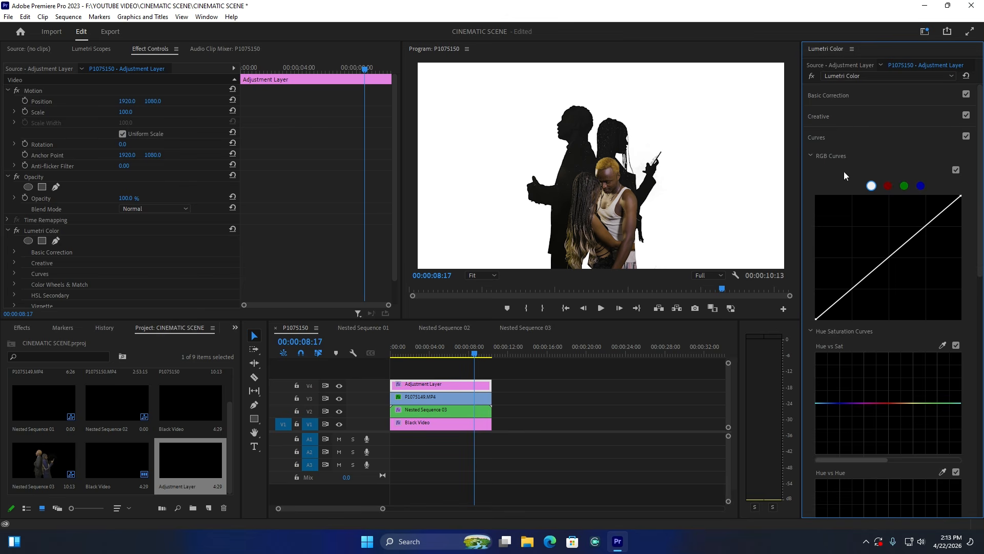
click(823, 138)
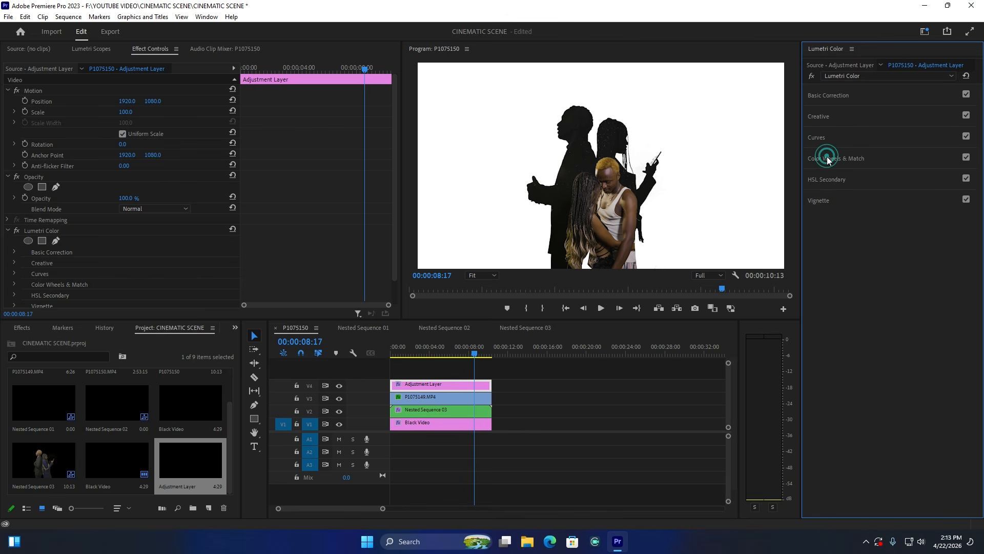
click(827, 159)
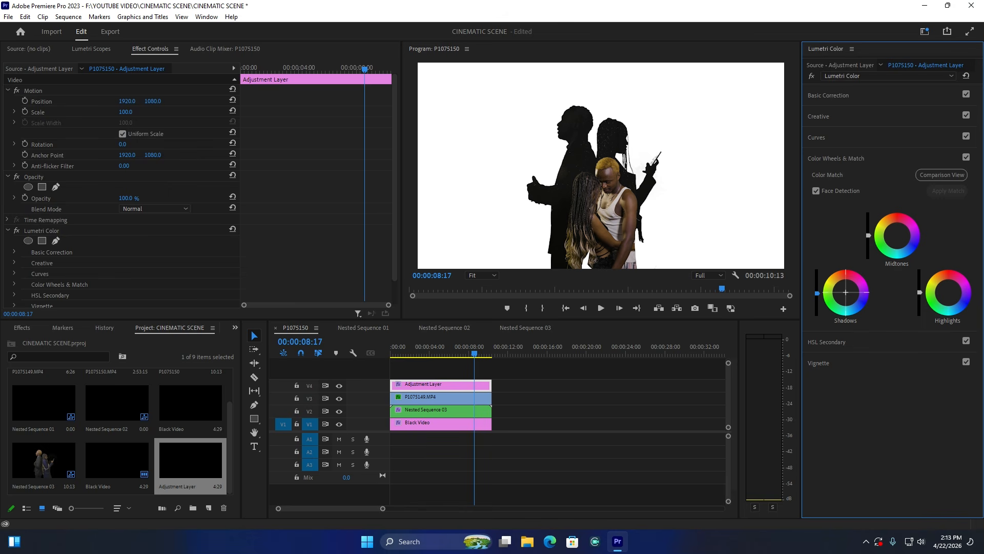
drag(846, 293, 848, 296)
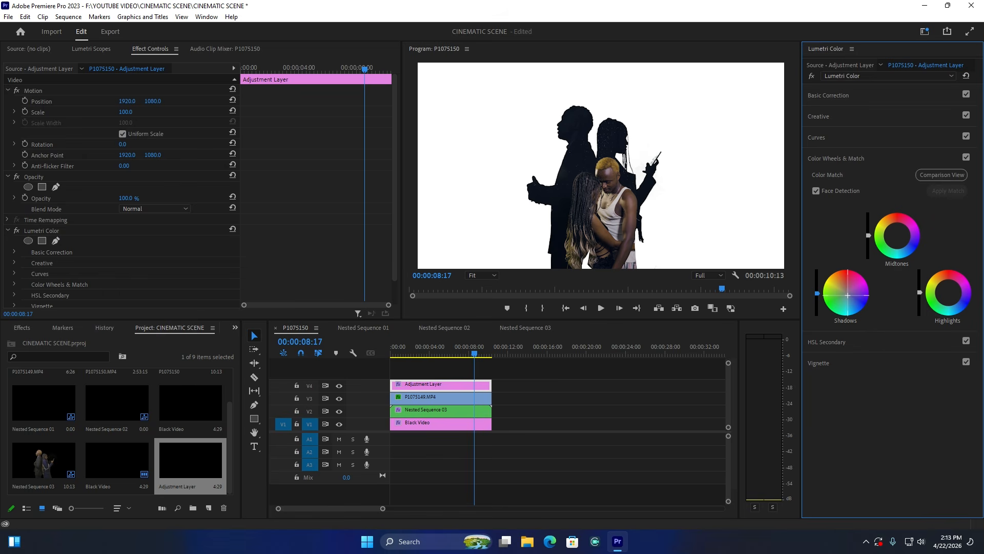
drag(848, 296, 848, 295)
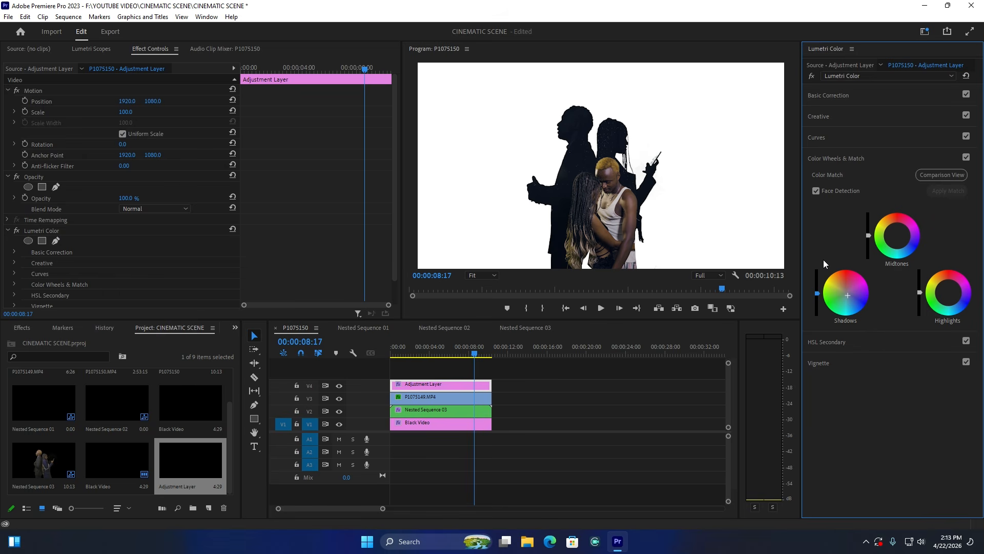